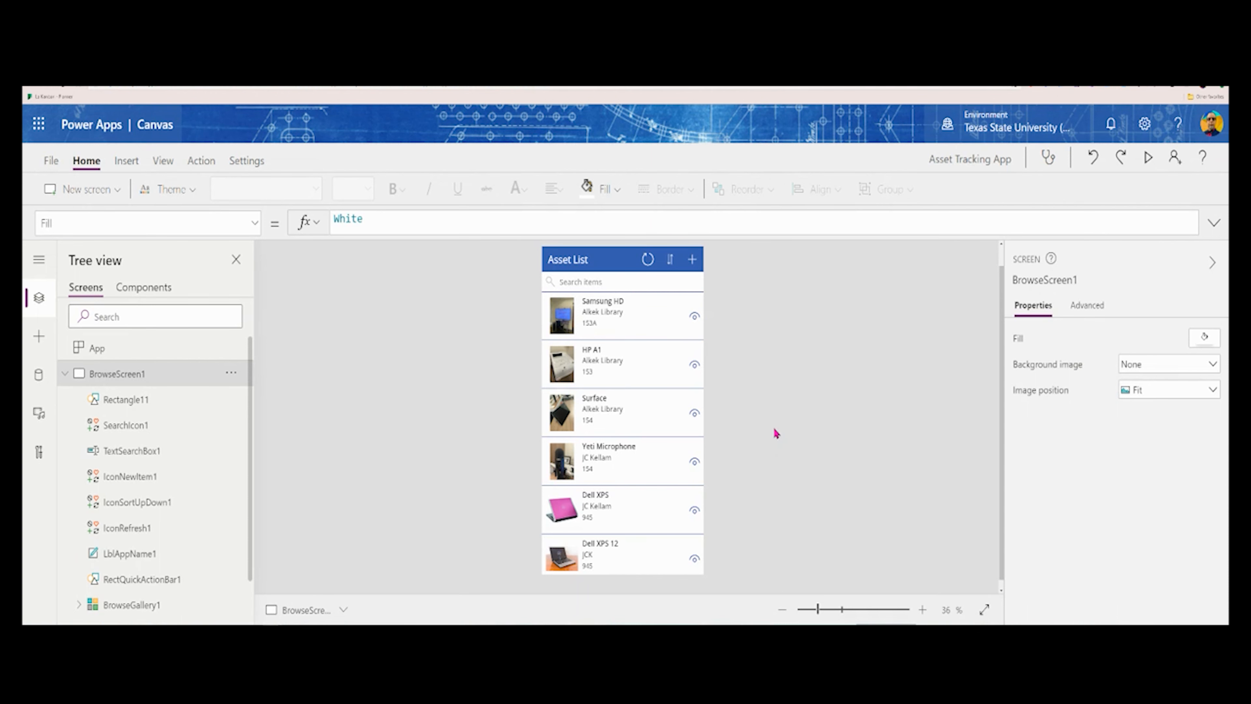
Preview the app, view the Samsung HD asset's details and edit form, return to the asset list and close the preview
click(1149, 159)
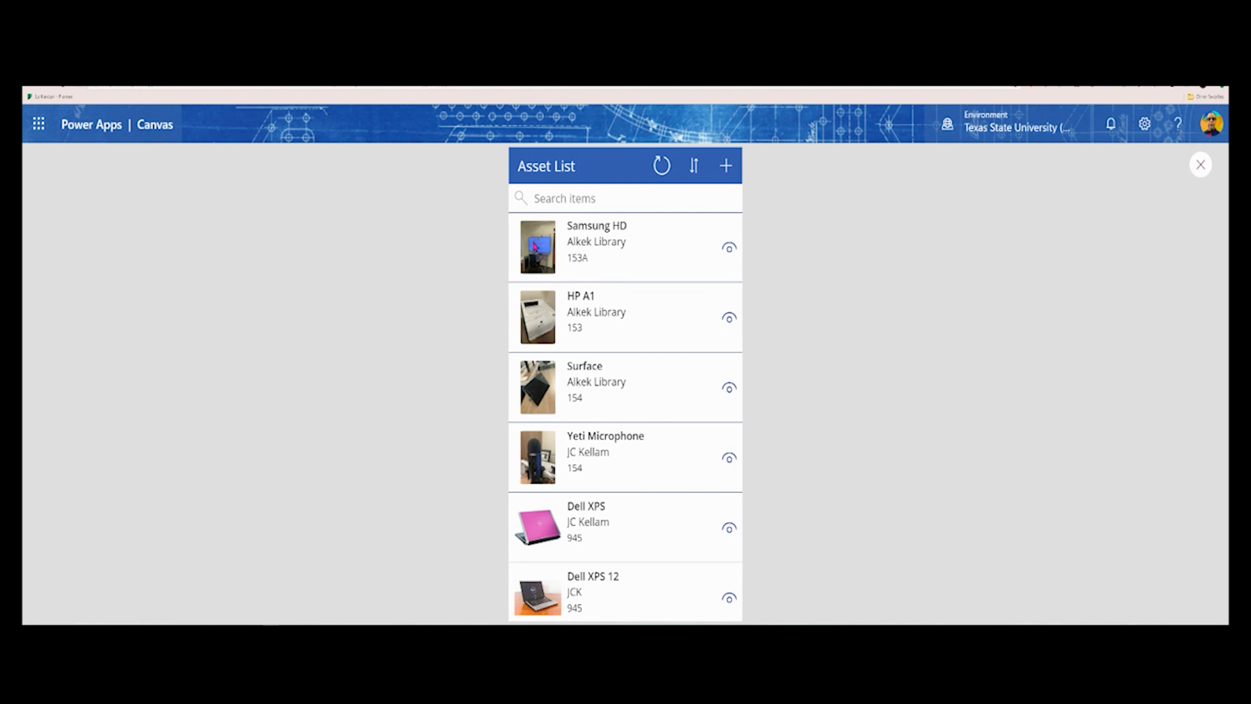
click(728, 249)
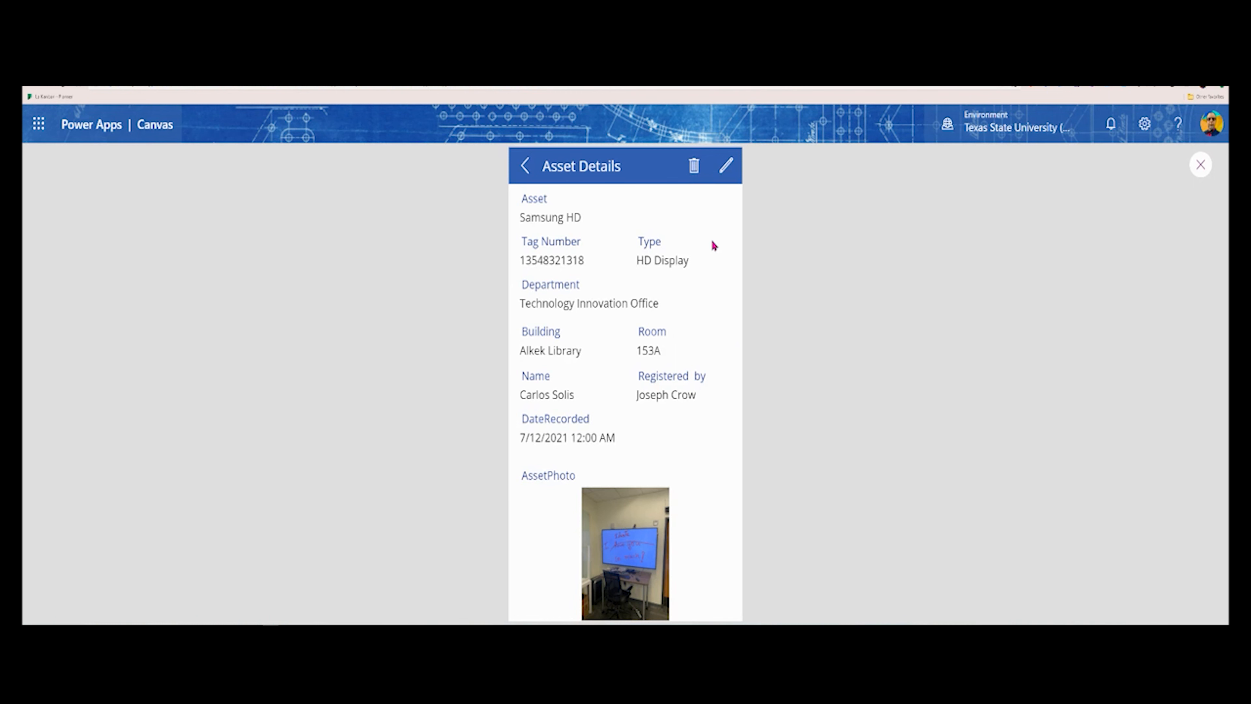
click(727, 166)
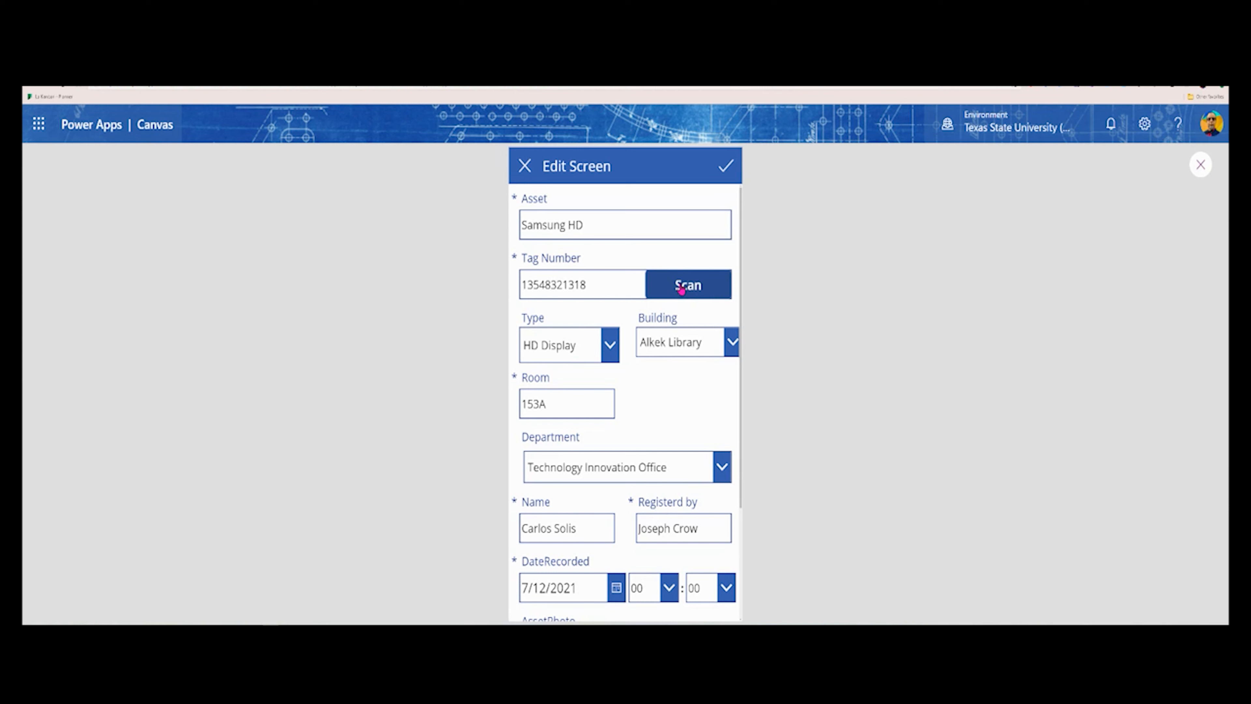
click(525, 169)
click(520, 166)
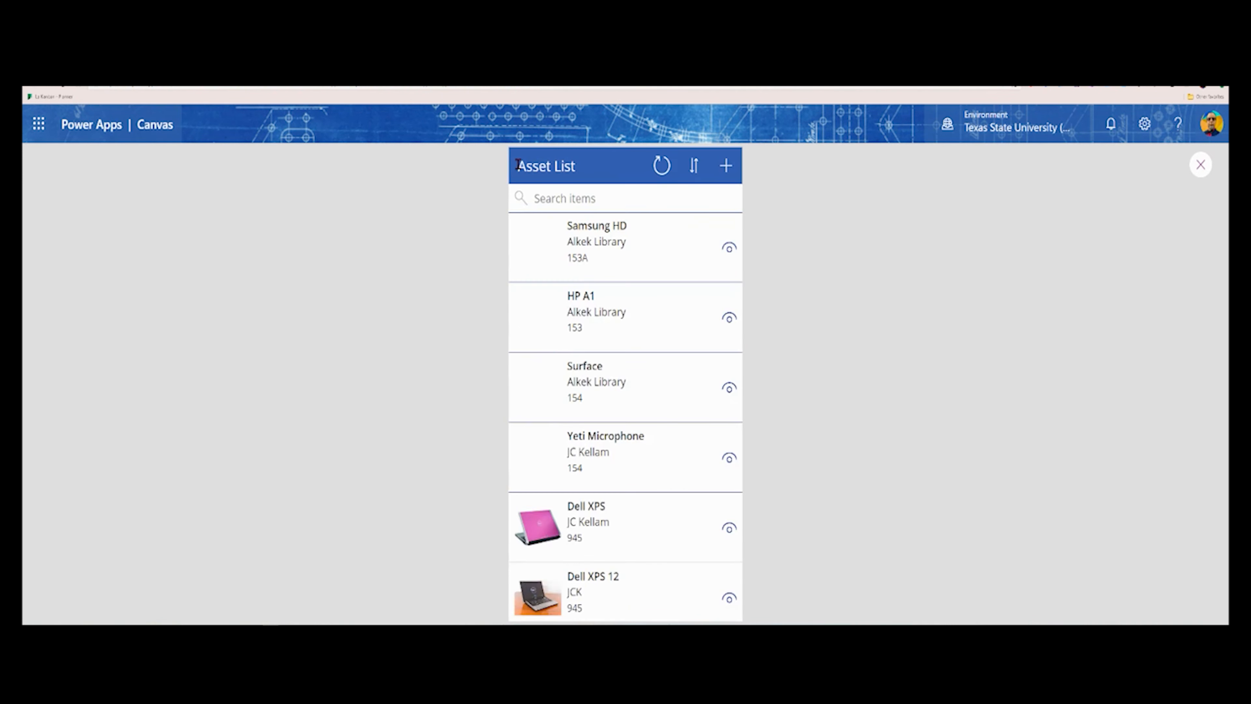
click(1200, 168)
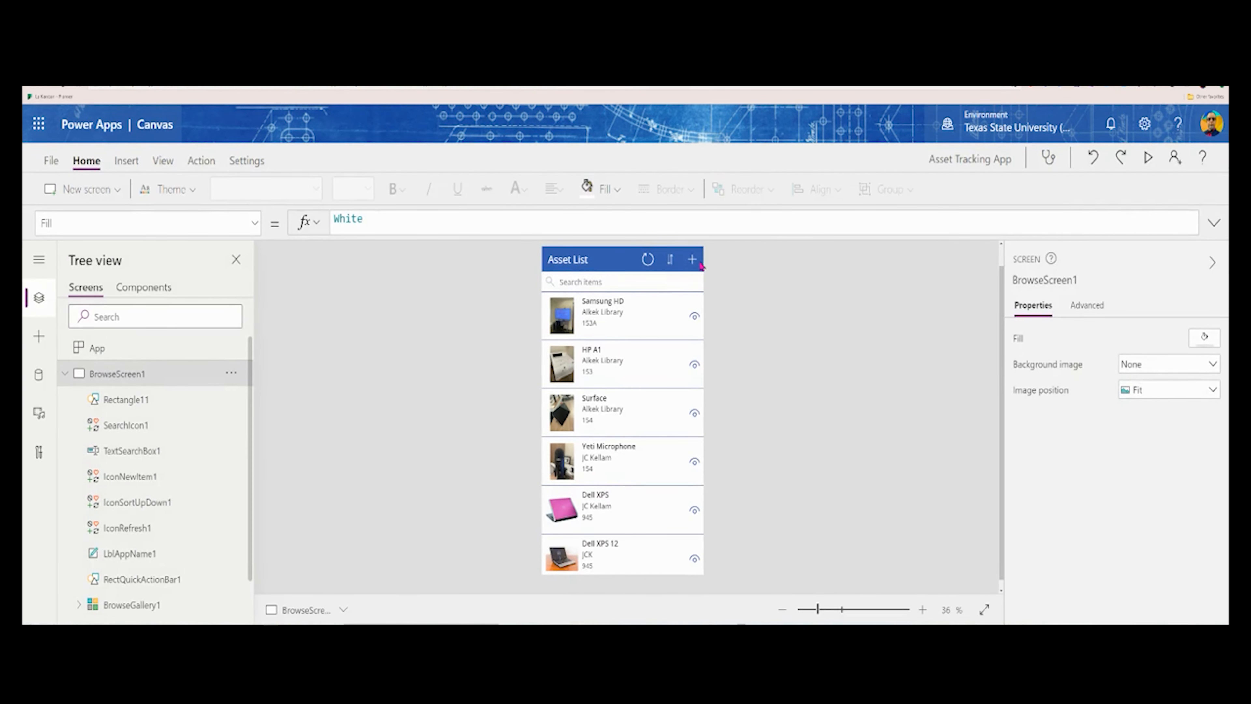
Show the Tooltip property of the add-item icon in the Asset List header
click(691, 261)
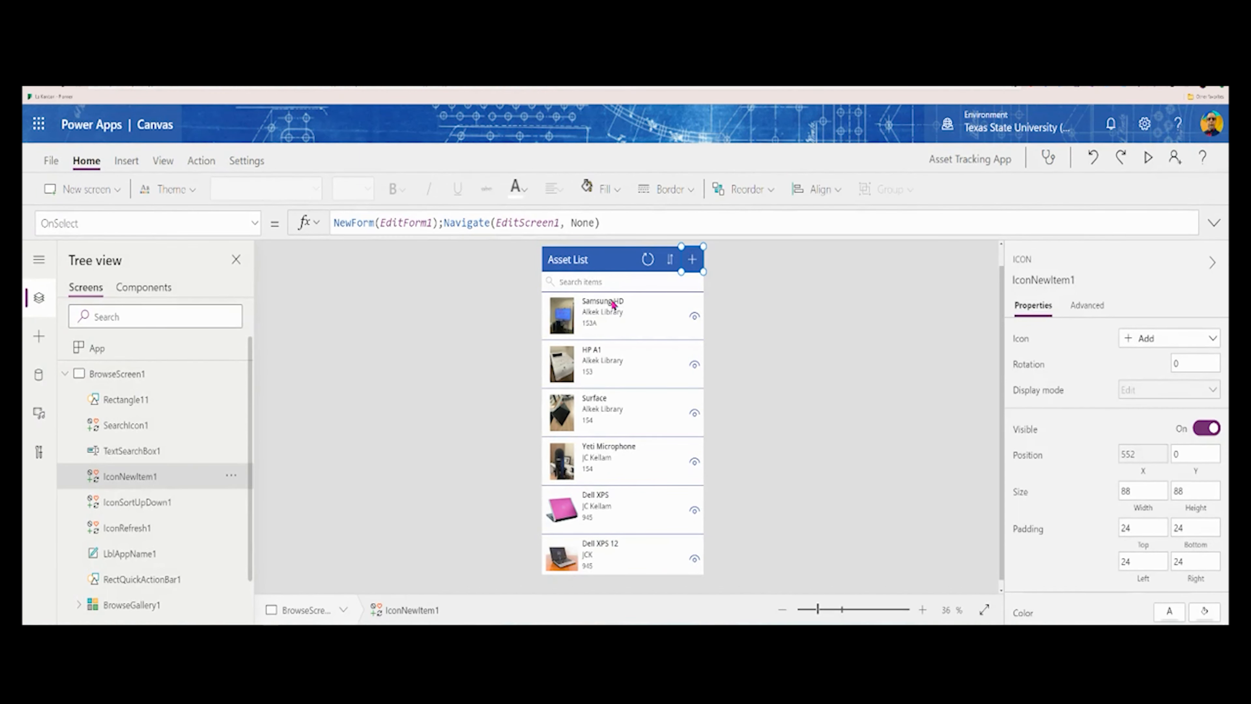
click(256, 232)
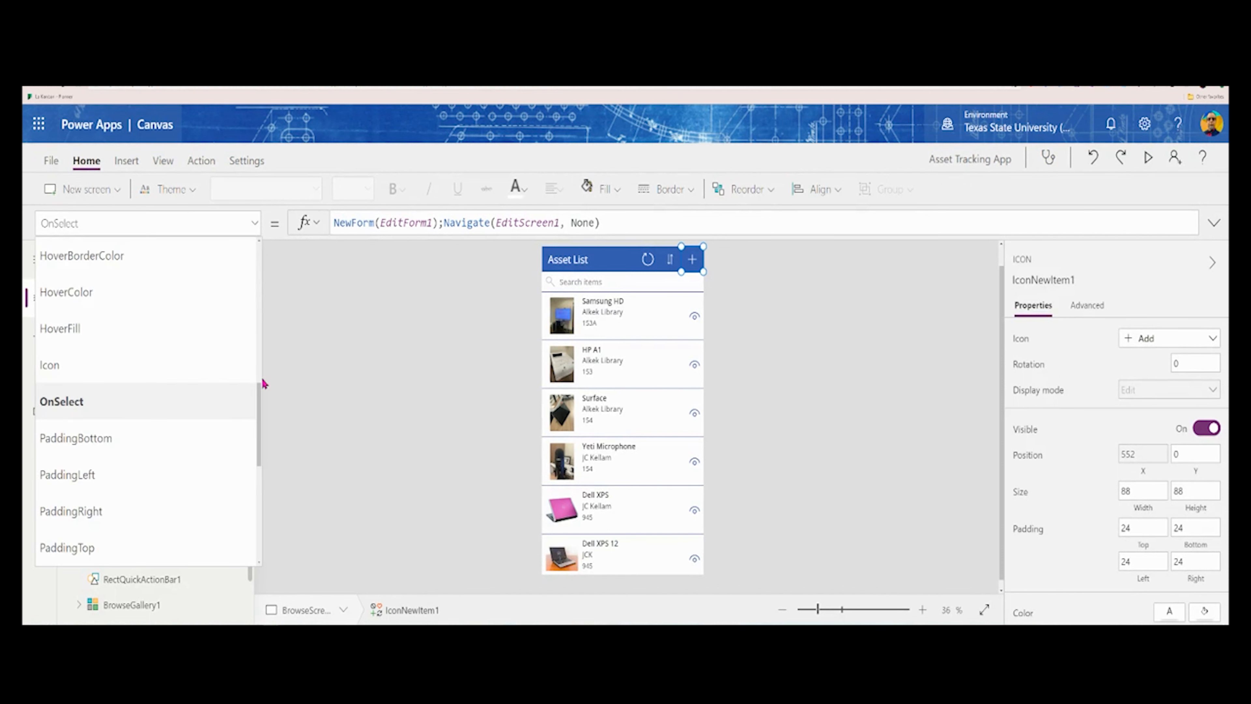
scroll(258, 463, down, 3)
scroll(258, 462, down, 3)
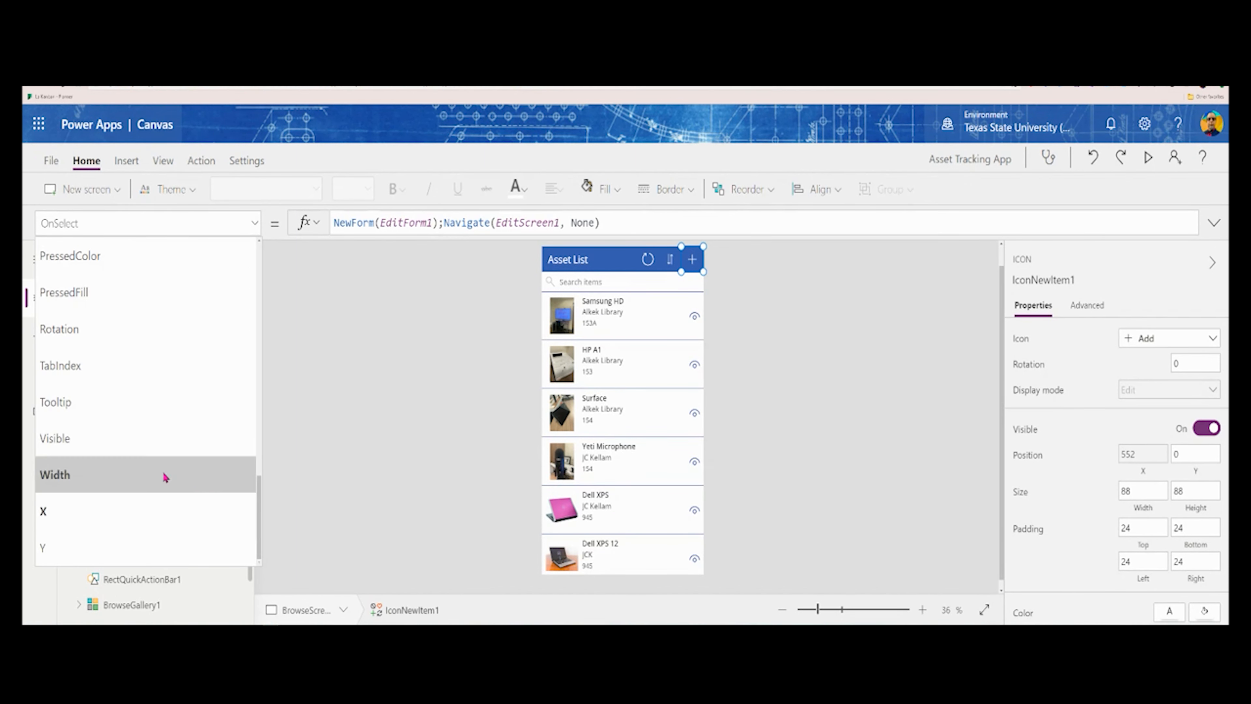
click(163, 419)
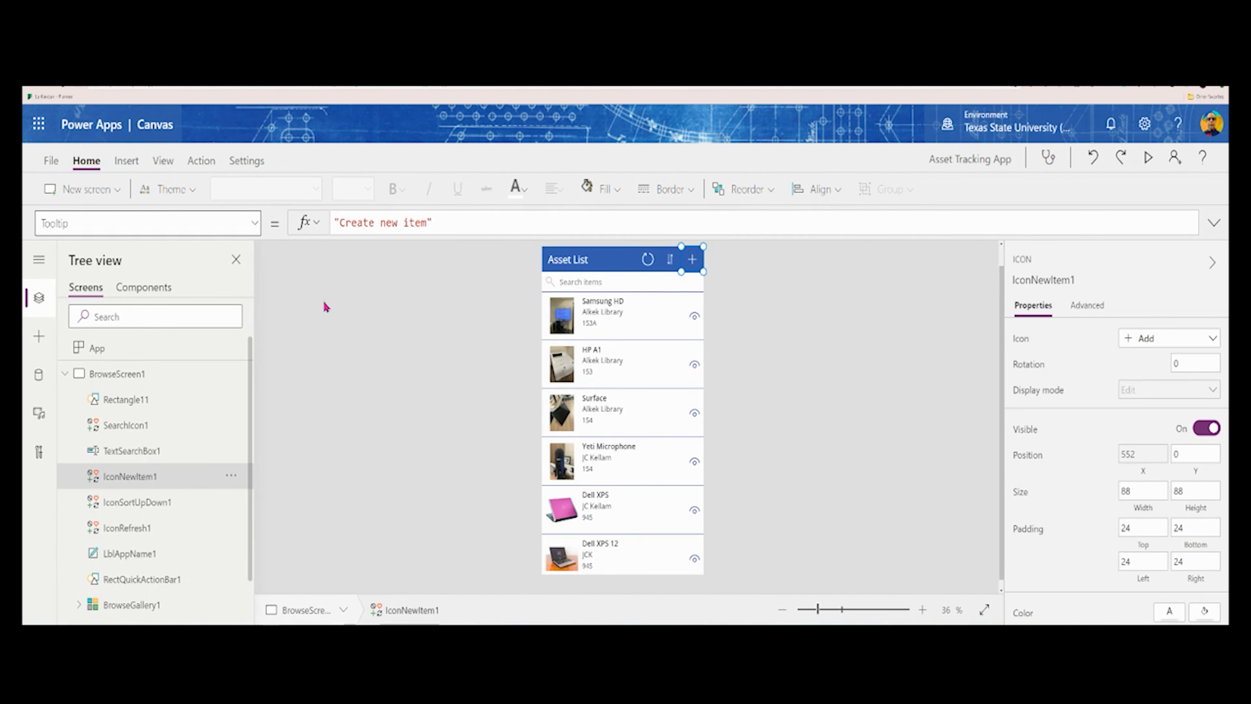
Examine the add-item icon's AccessibleLabel formula and return to its Tooltip property
click(255, 227)
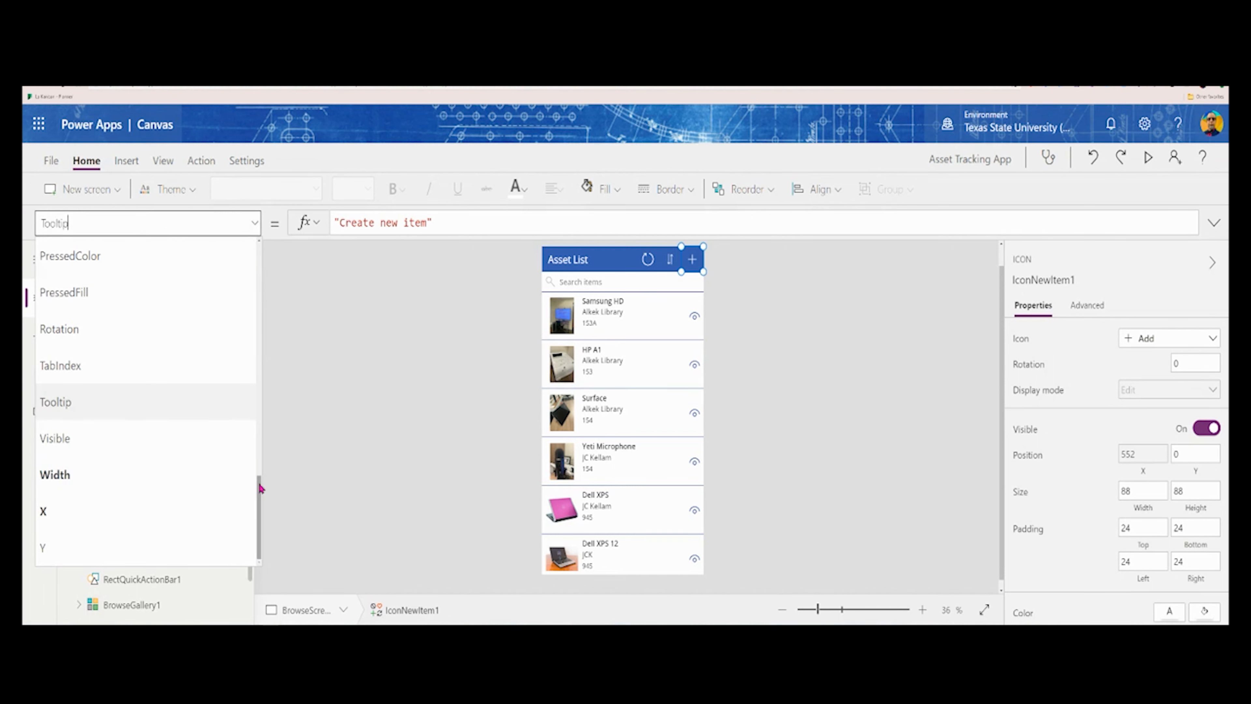
drag(260, 488, 258, 243)
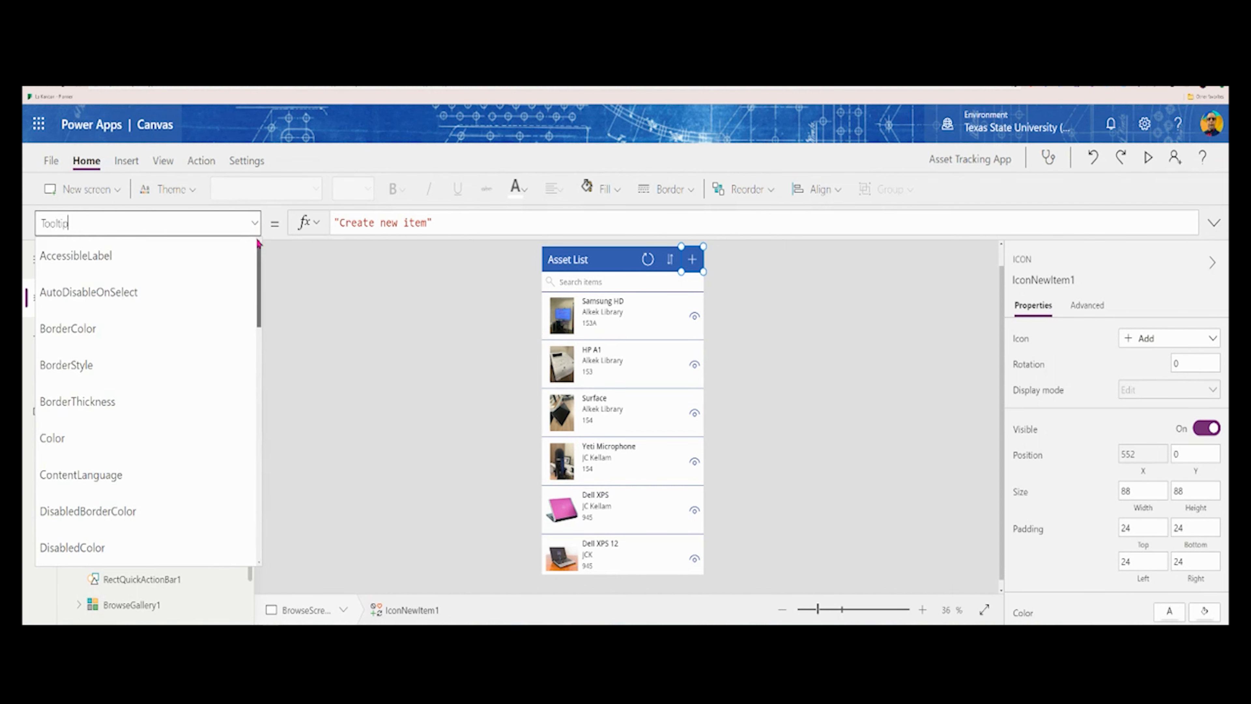
click(88, 255)
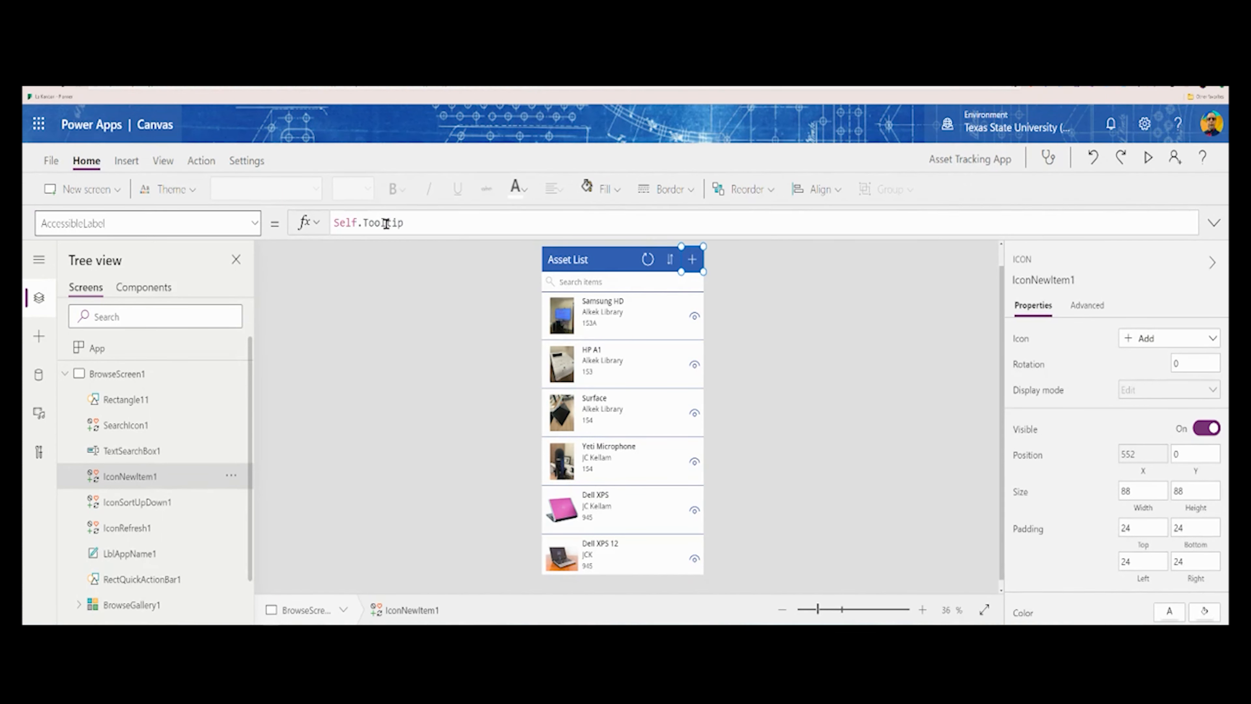
click(256, 225)
scroll(231, 330, down, 15)
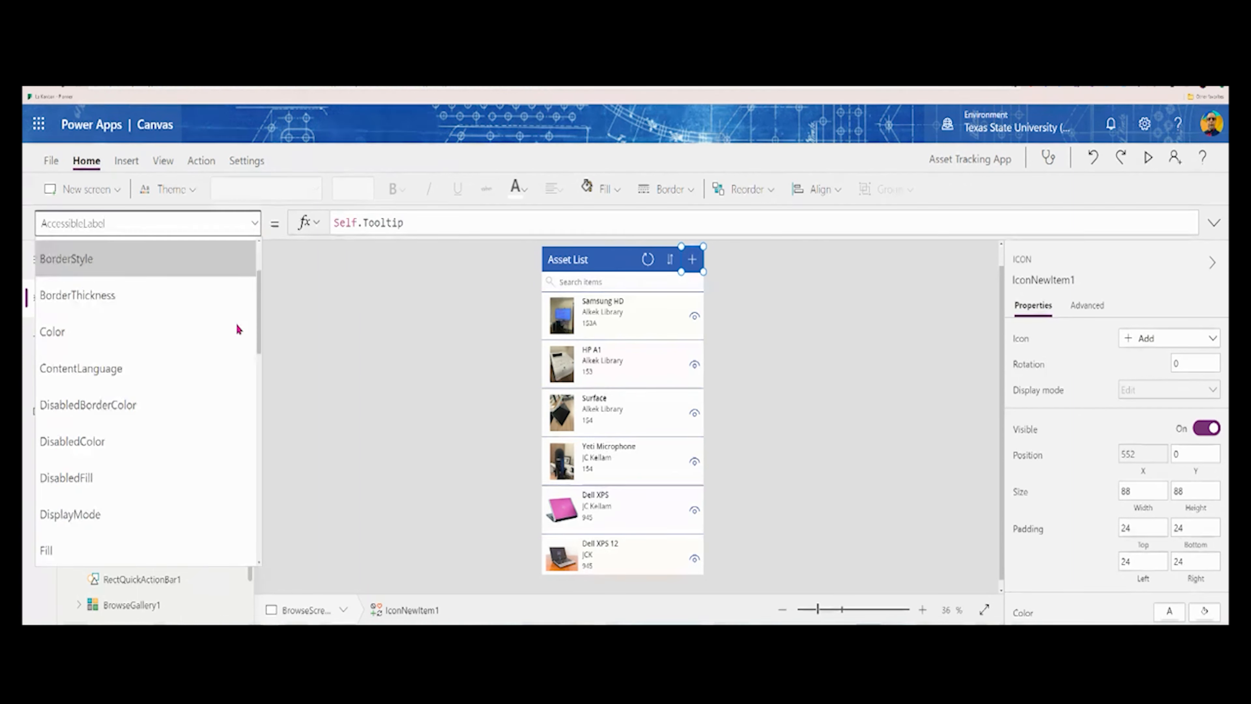
click(173, 403)
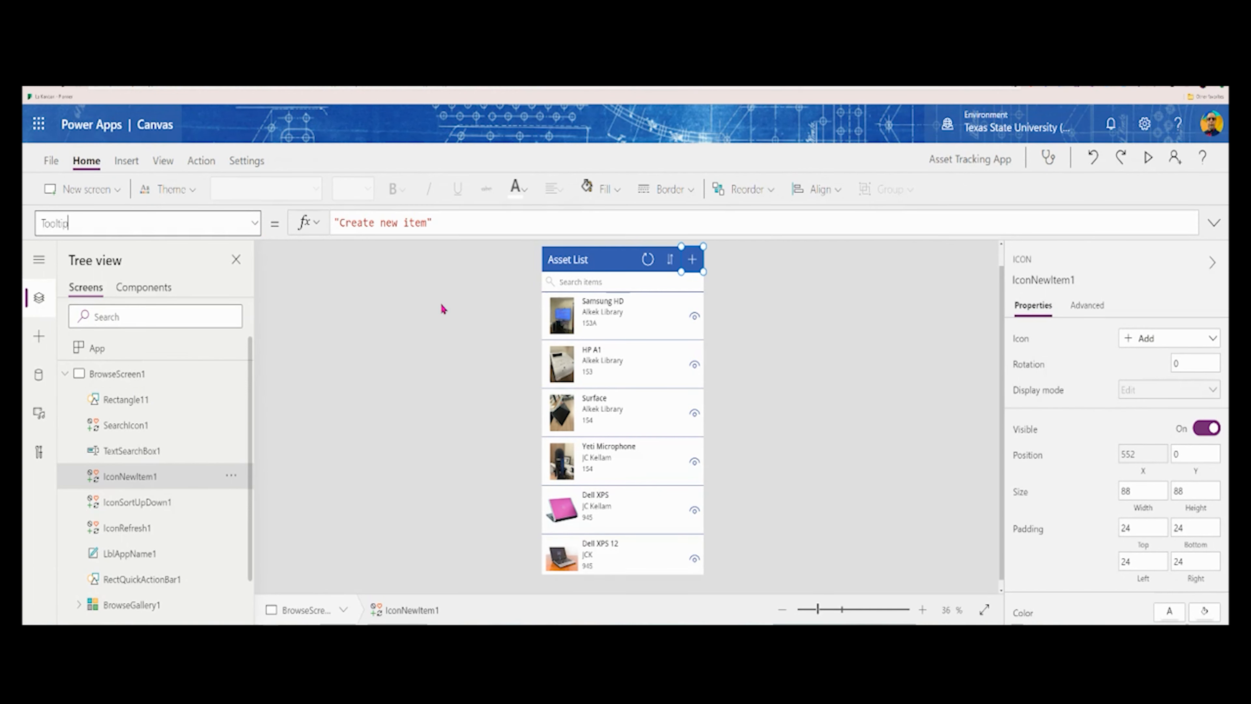
Set the Tooltip of the Scan barcode scanner on EditScreen1 to "Click to Scan Barcode"
click(66, 373)
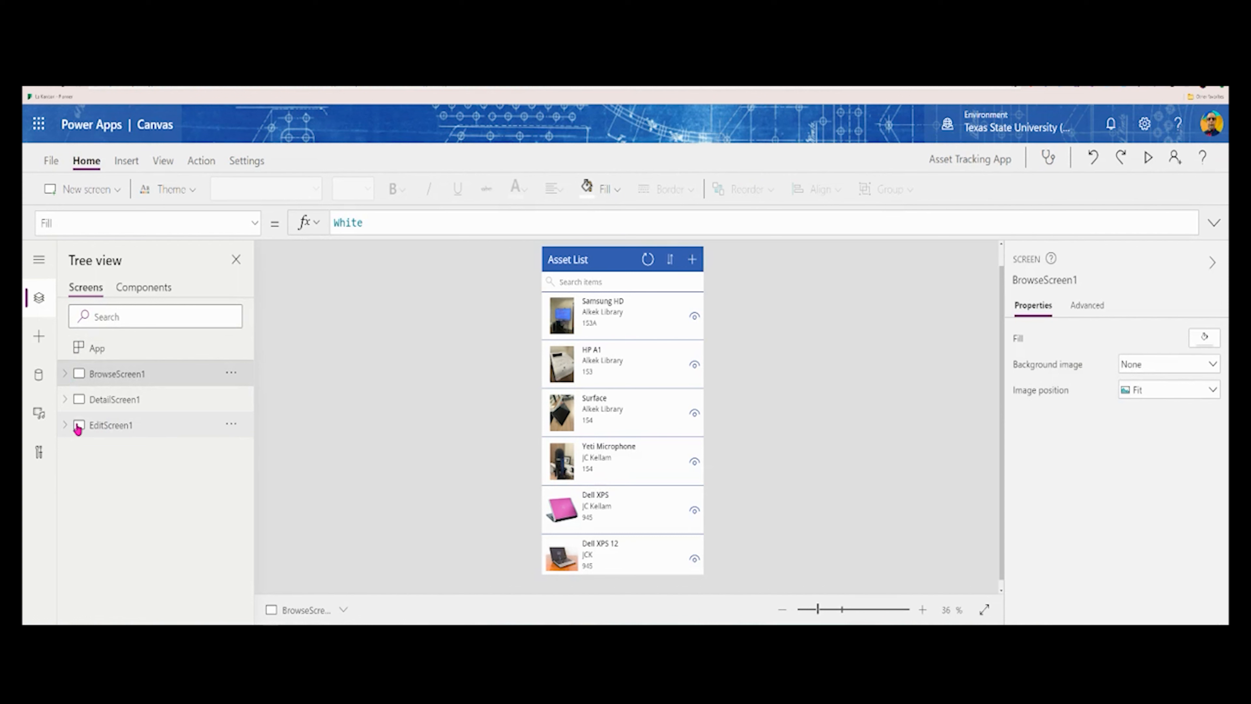
click(78, 427)
click(65, 425)
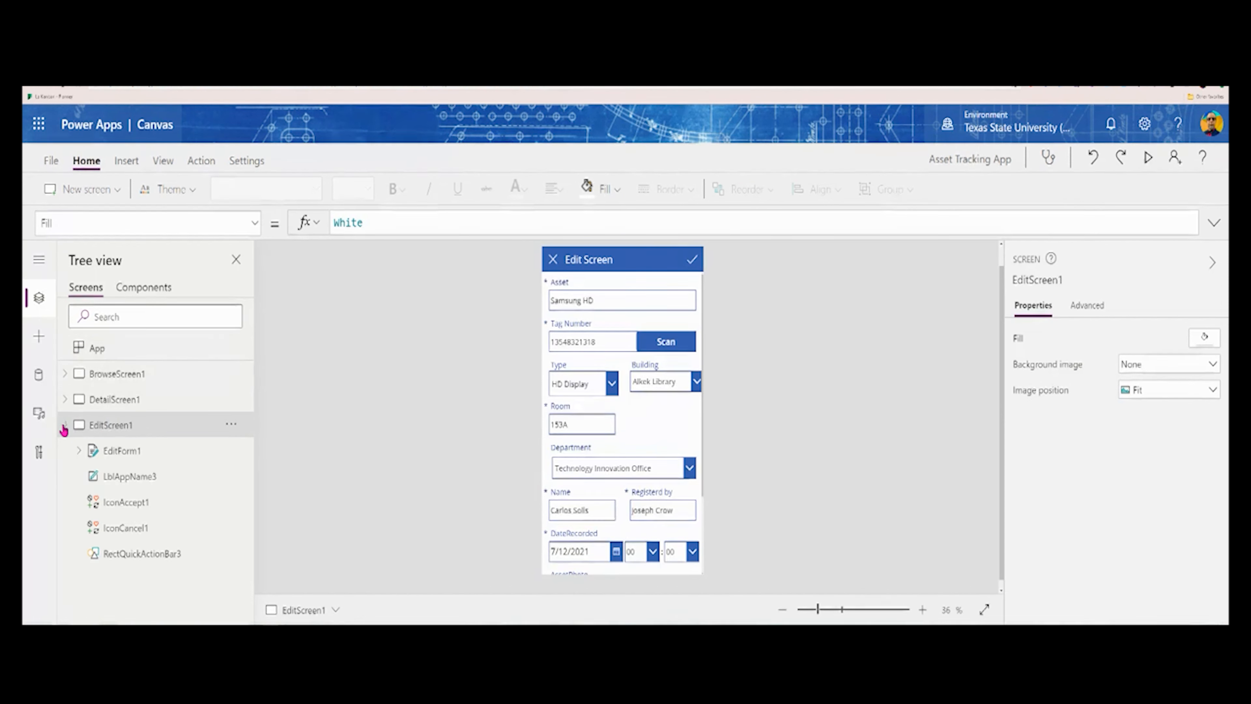
click(125, 447)
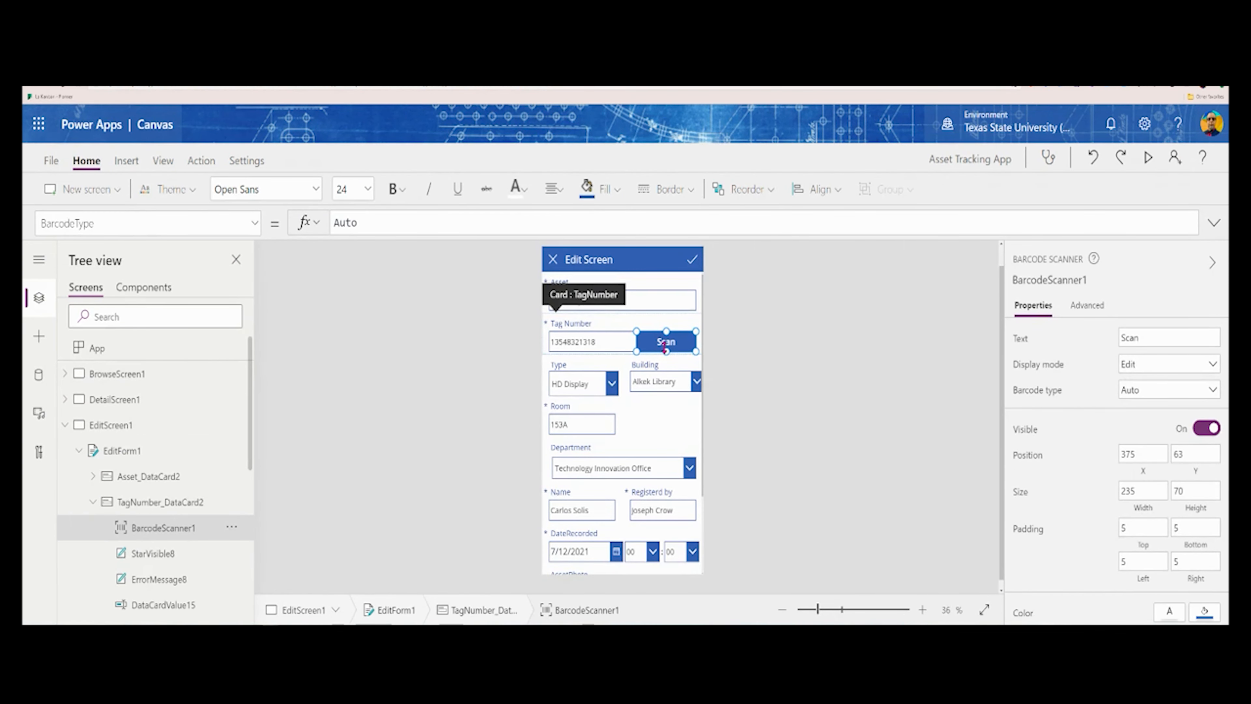
click(254, 224)
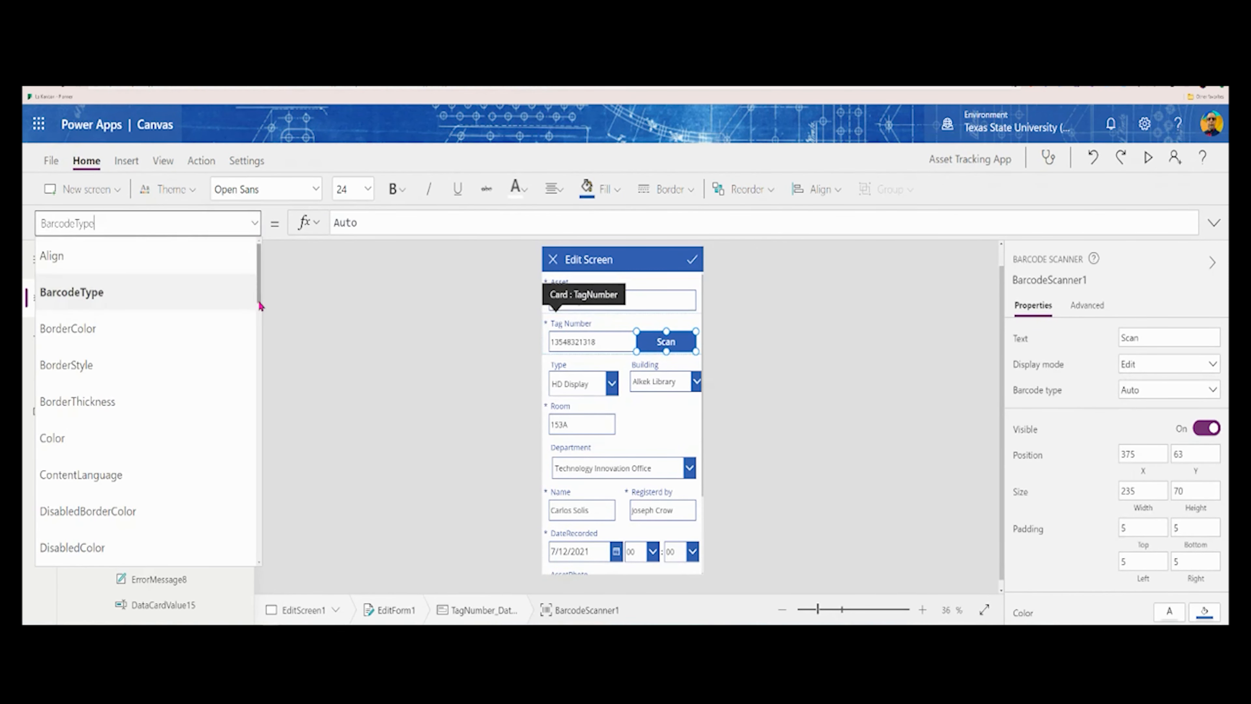
drag(259, 298, 271, 567)
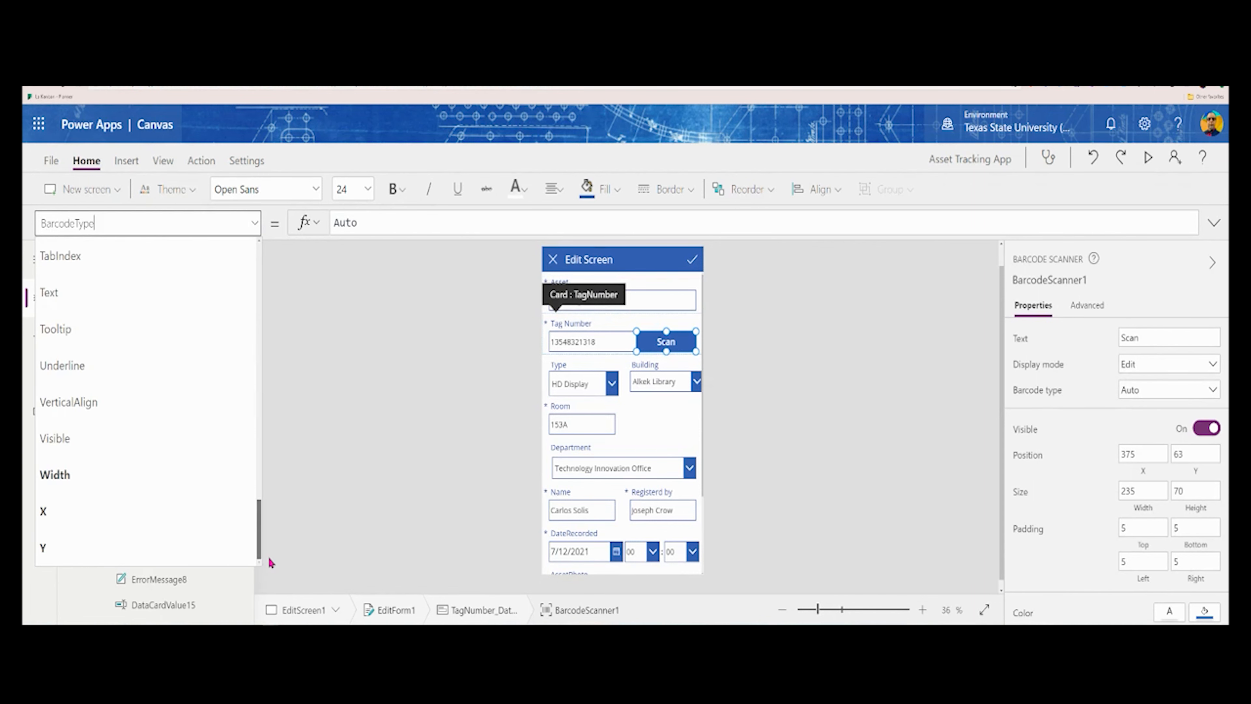
drag(269, 557, 259, 280)
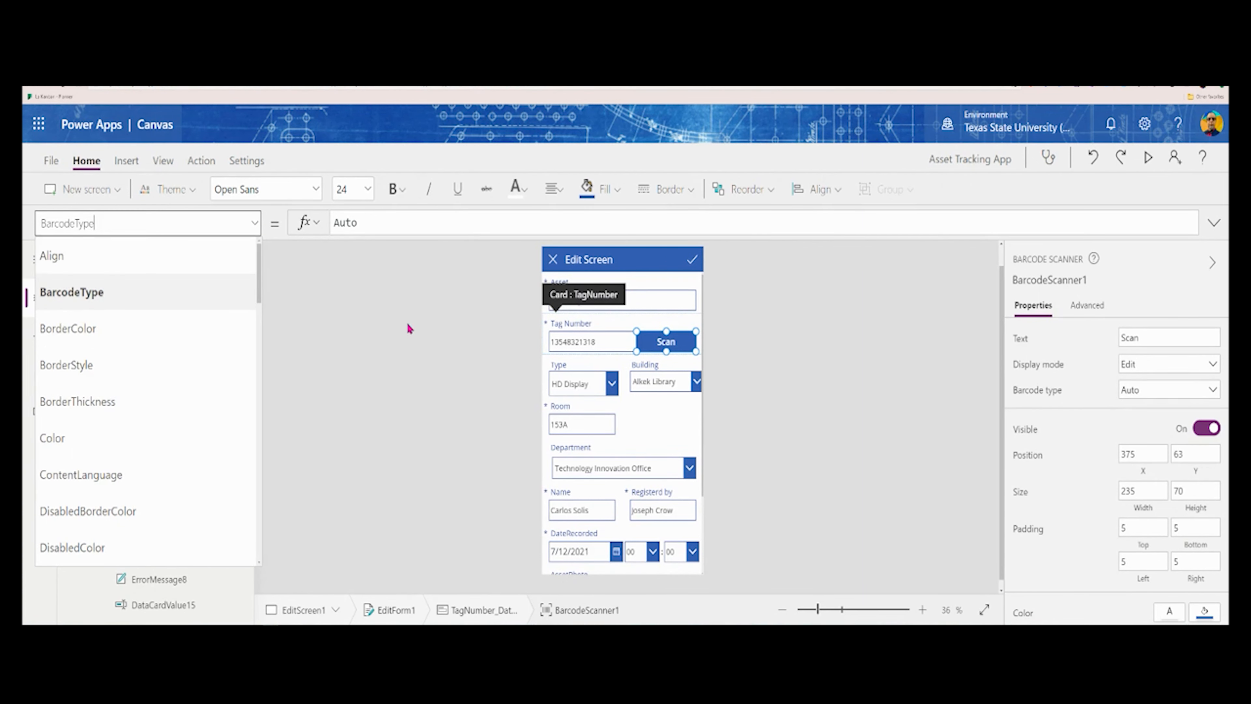
drag(259, 298, 266, 533)
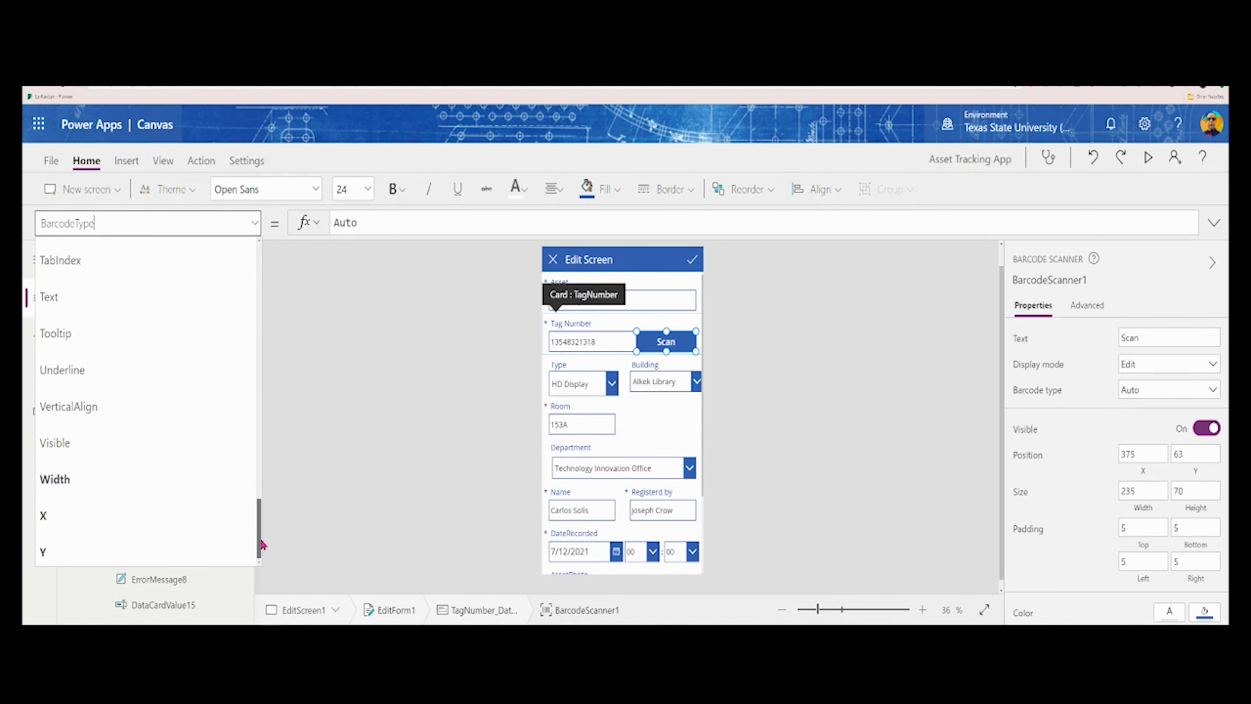
click(129, 335)
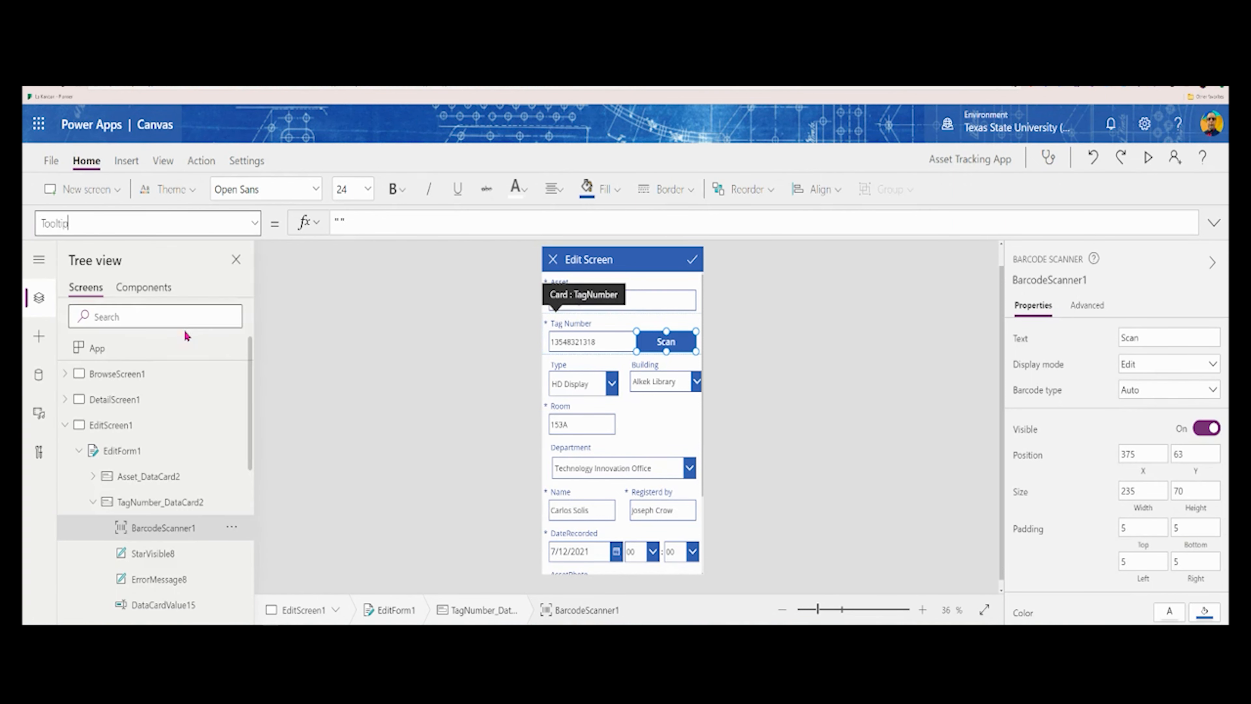
click(339, 223)
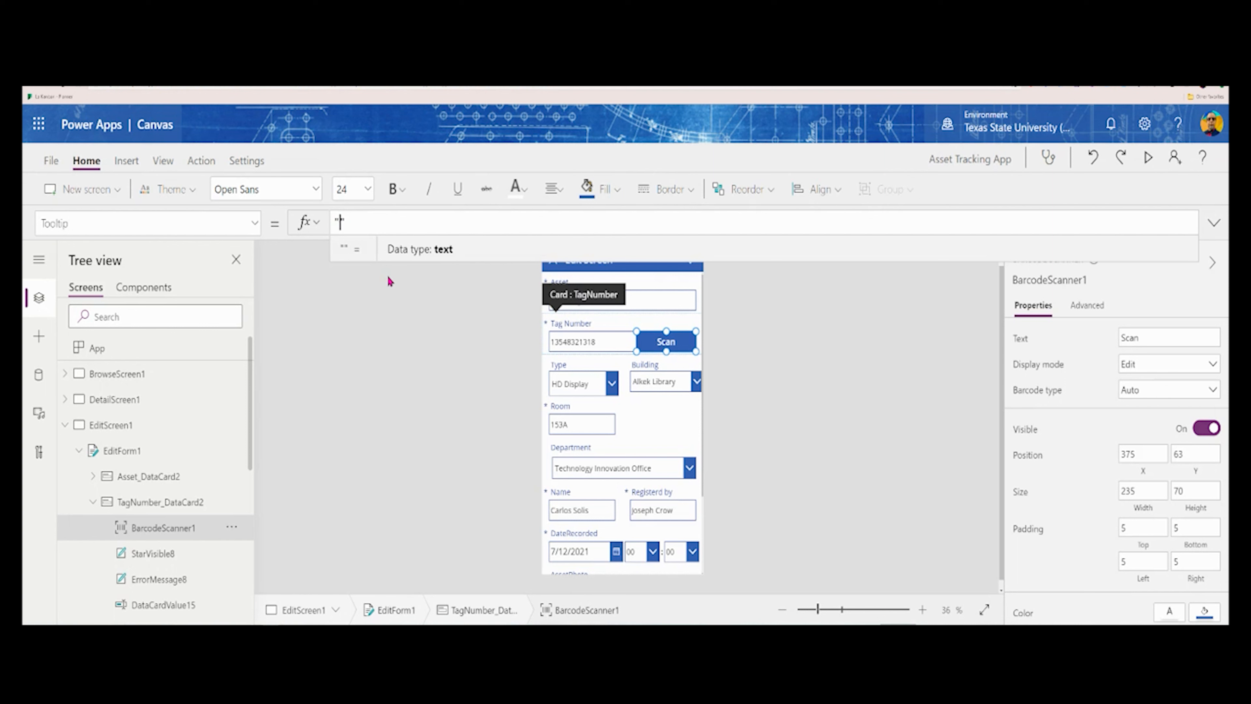
text(Click to Scan Barcode)
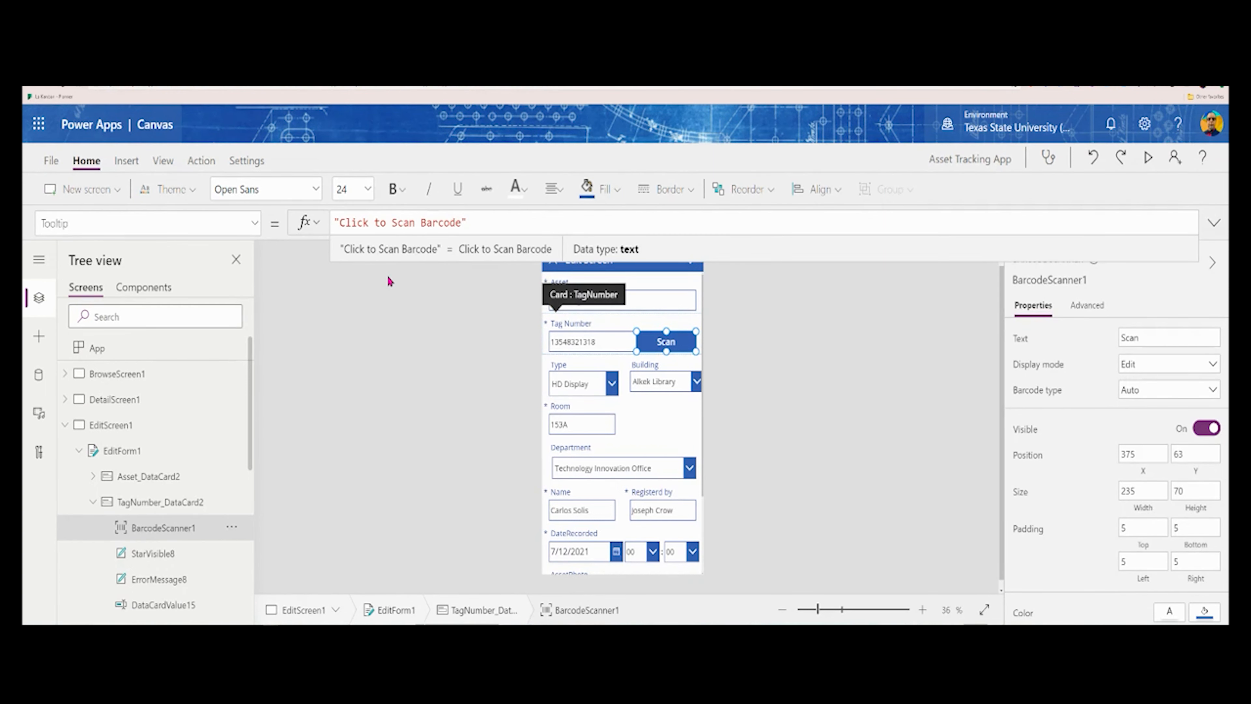
click(435, 302)
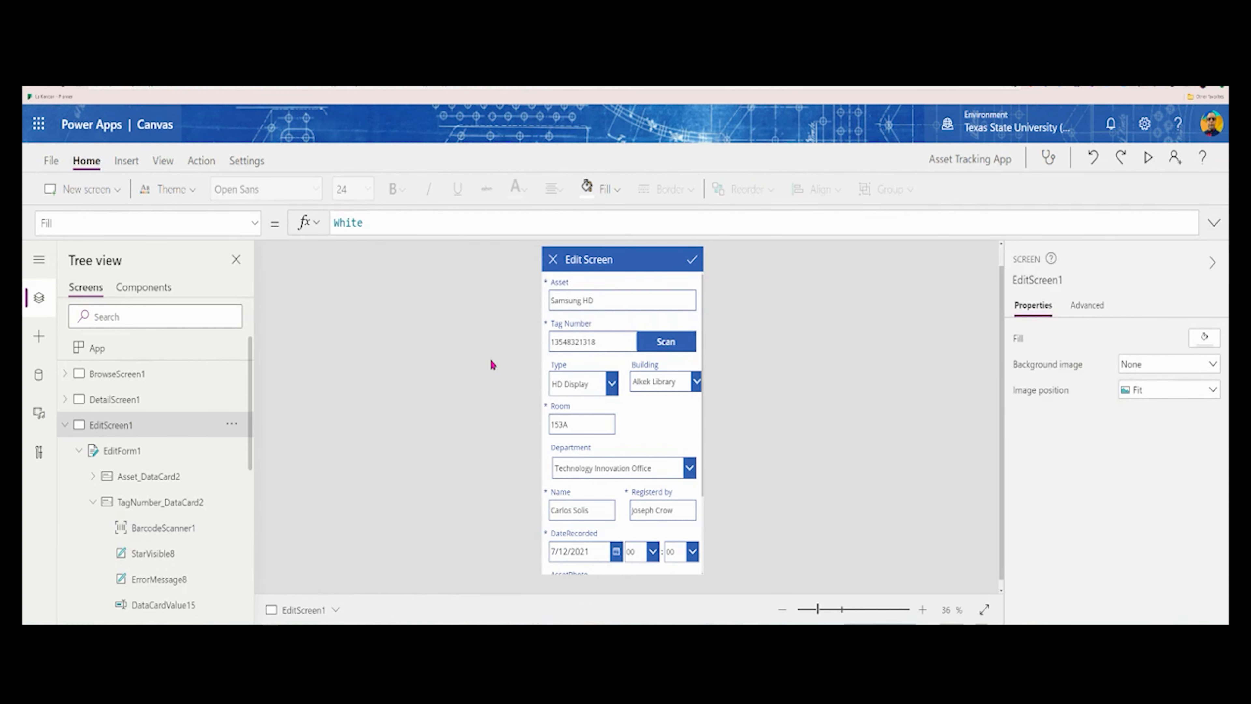
Preview the Scan button's tooltip on the edit screen and check the Tooltip value in the barcode scanner's properties
click(1150, 160)
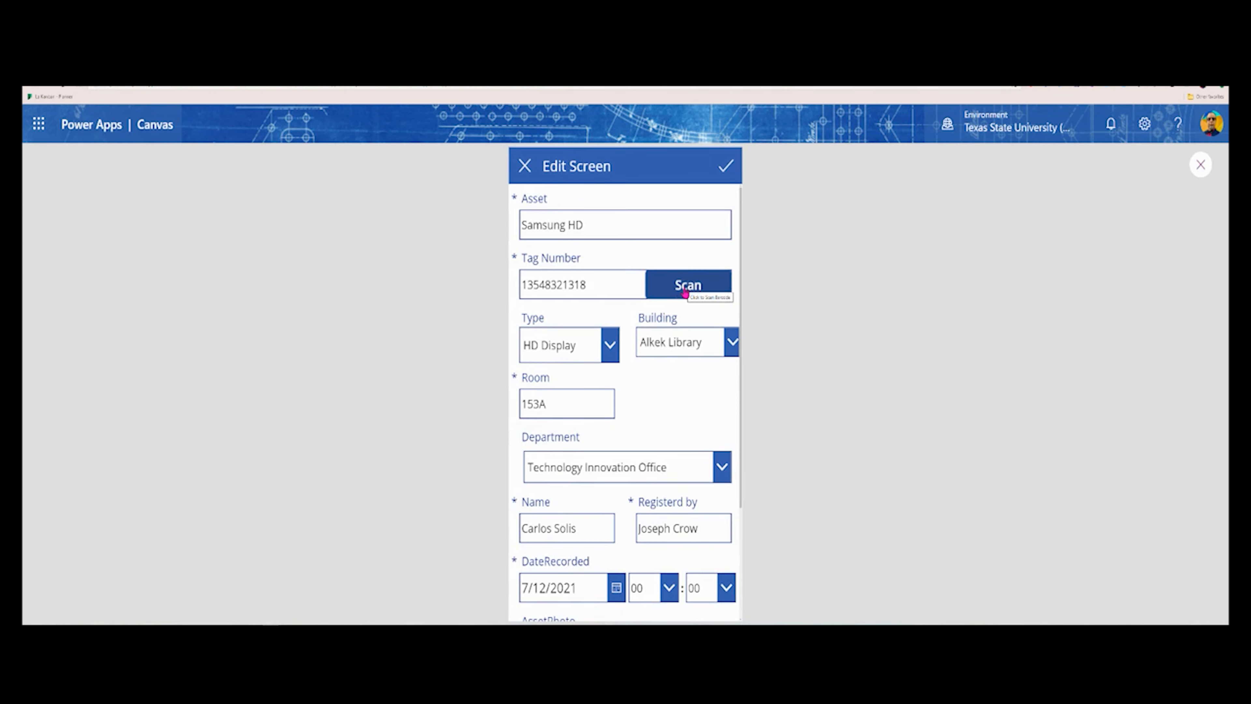
key(Escape)
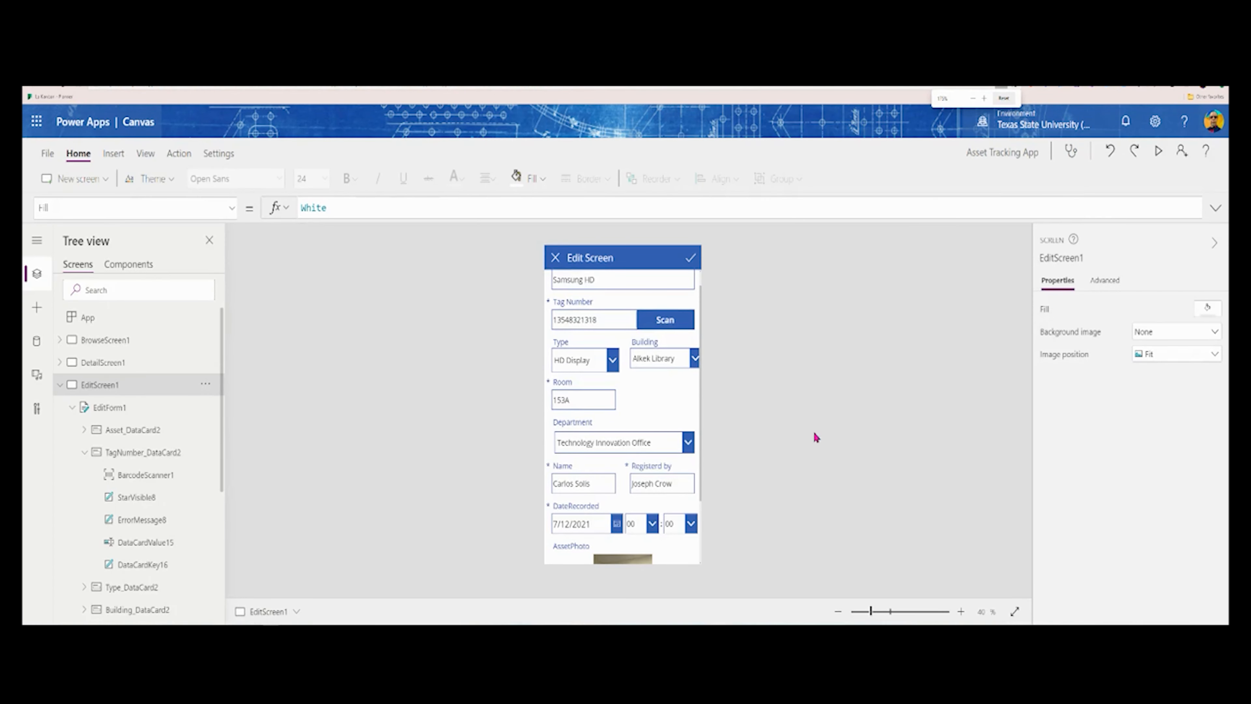
click(667, 329)
click(667, 326)
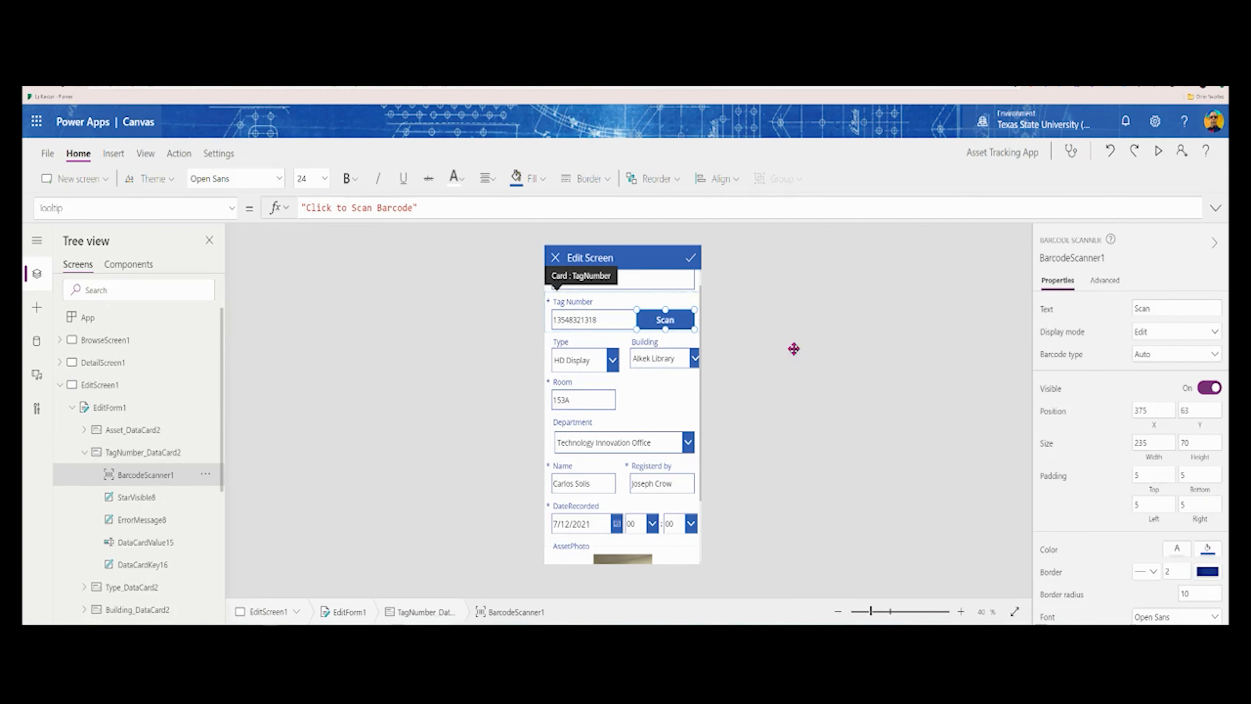
scroll(1076, 340, down, 5)
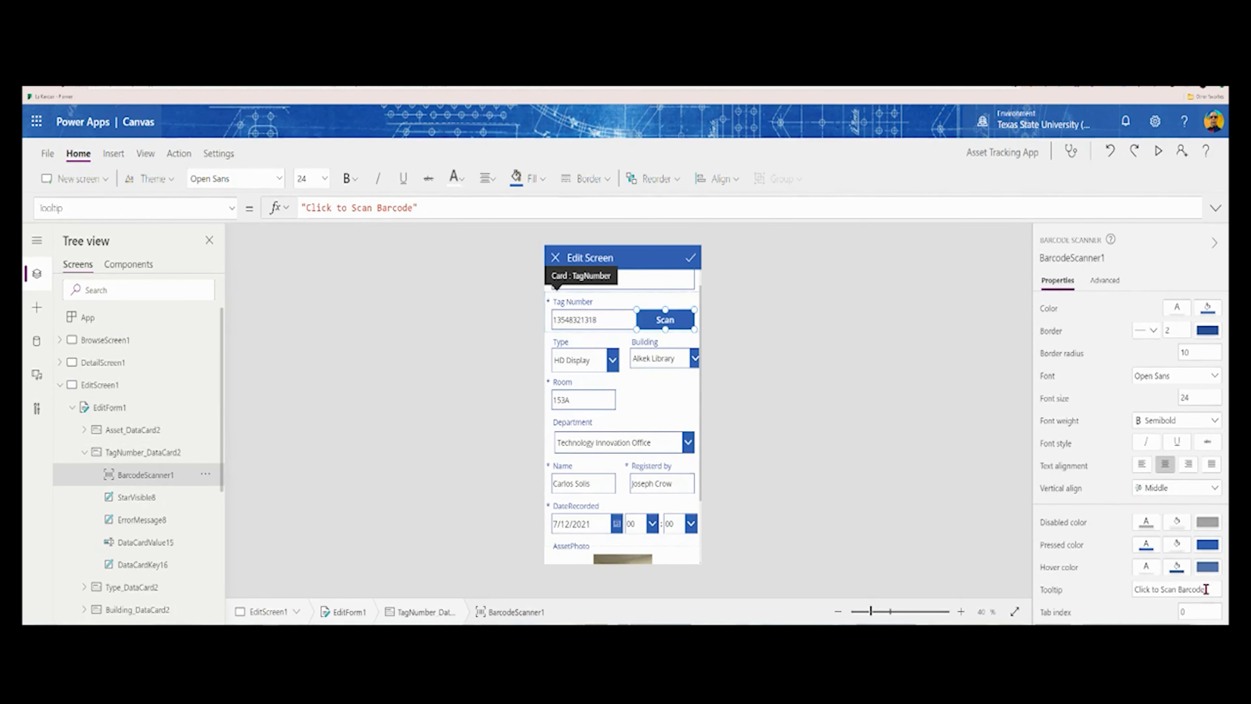
click(986, 432)
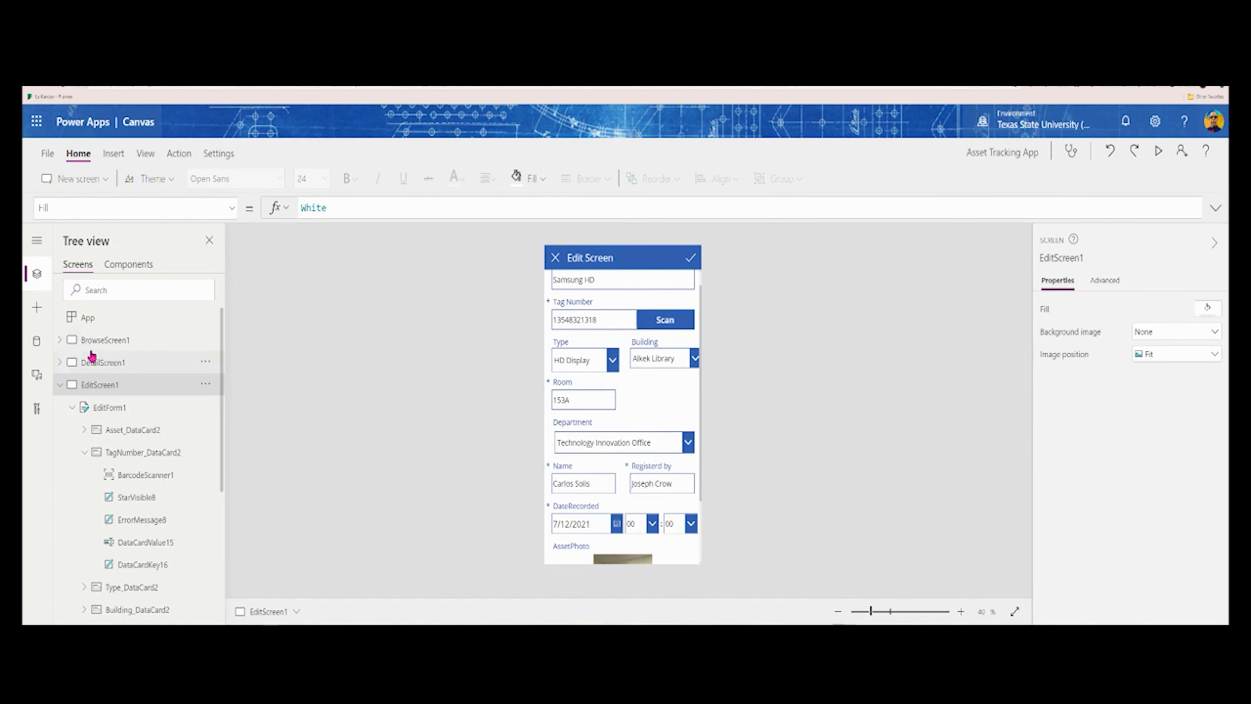
Set the Tooltip of the asset photo in BrowseScreen1's gallery to "HD TV DIsplay" and preview the app
click(109, 340)
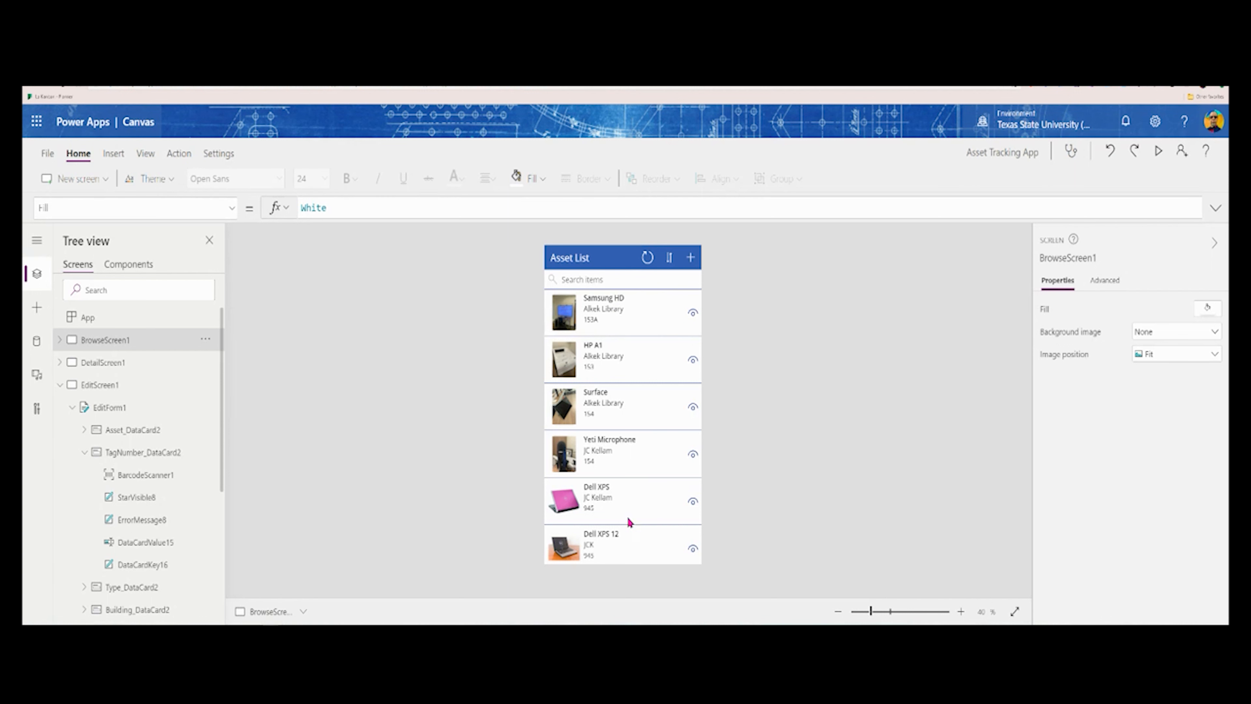
click(568, 324)
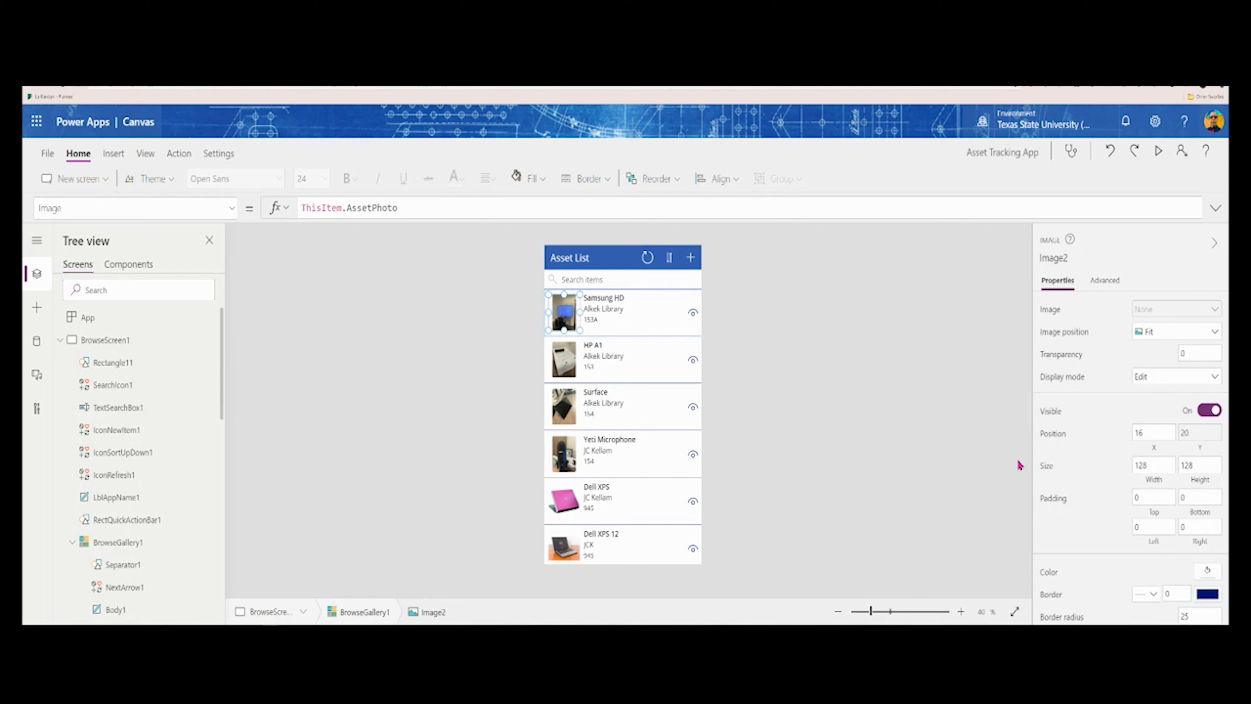
scroll(1082, 481, down, 3)
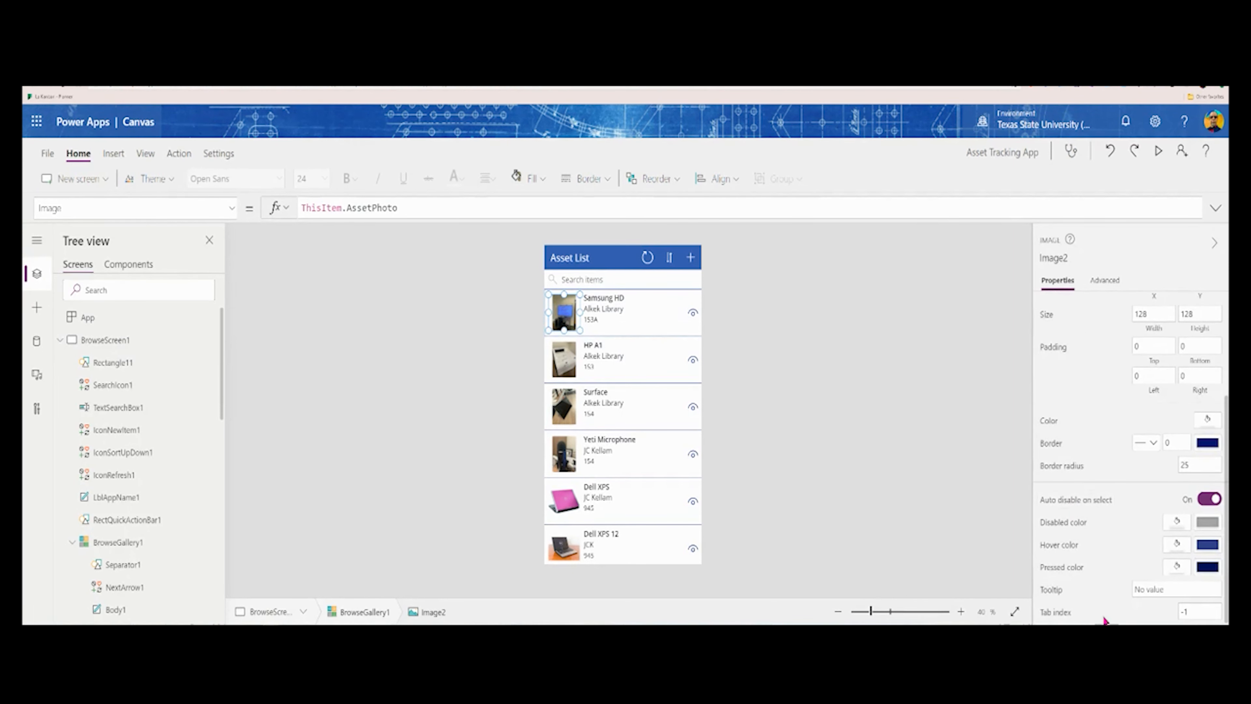
click(1167, 589)
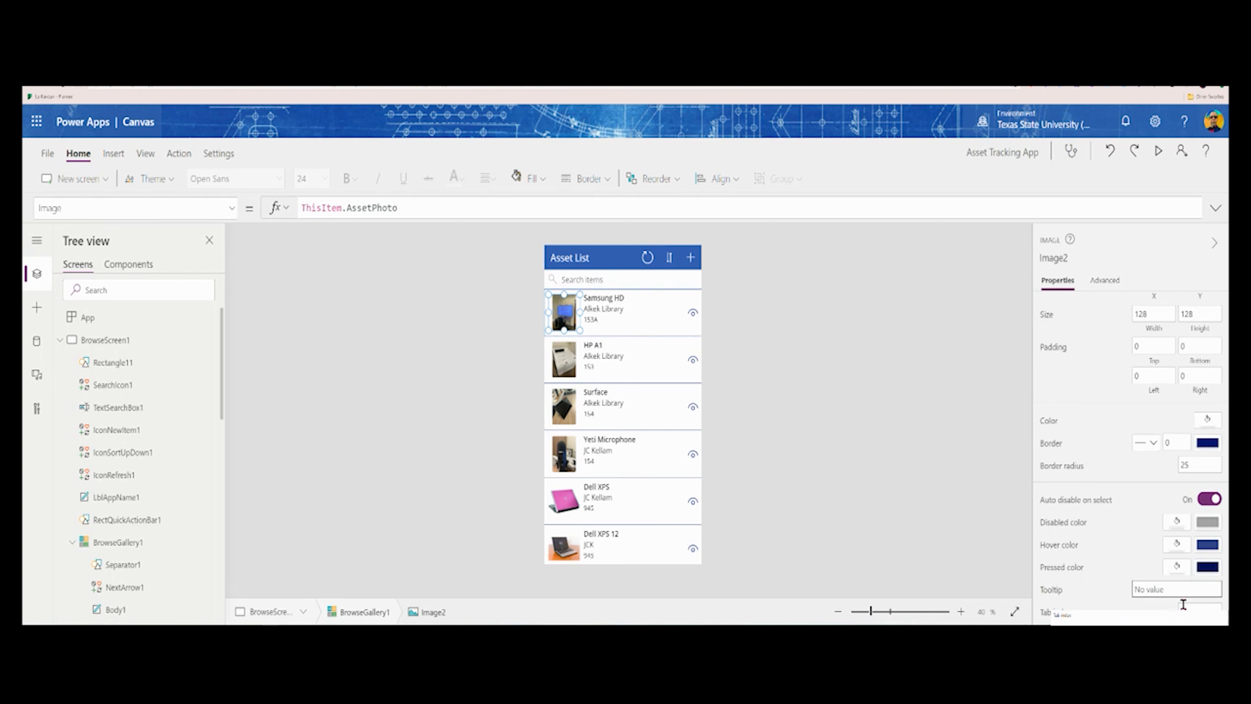
text(HD)
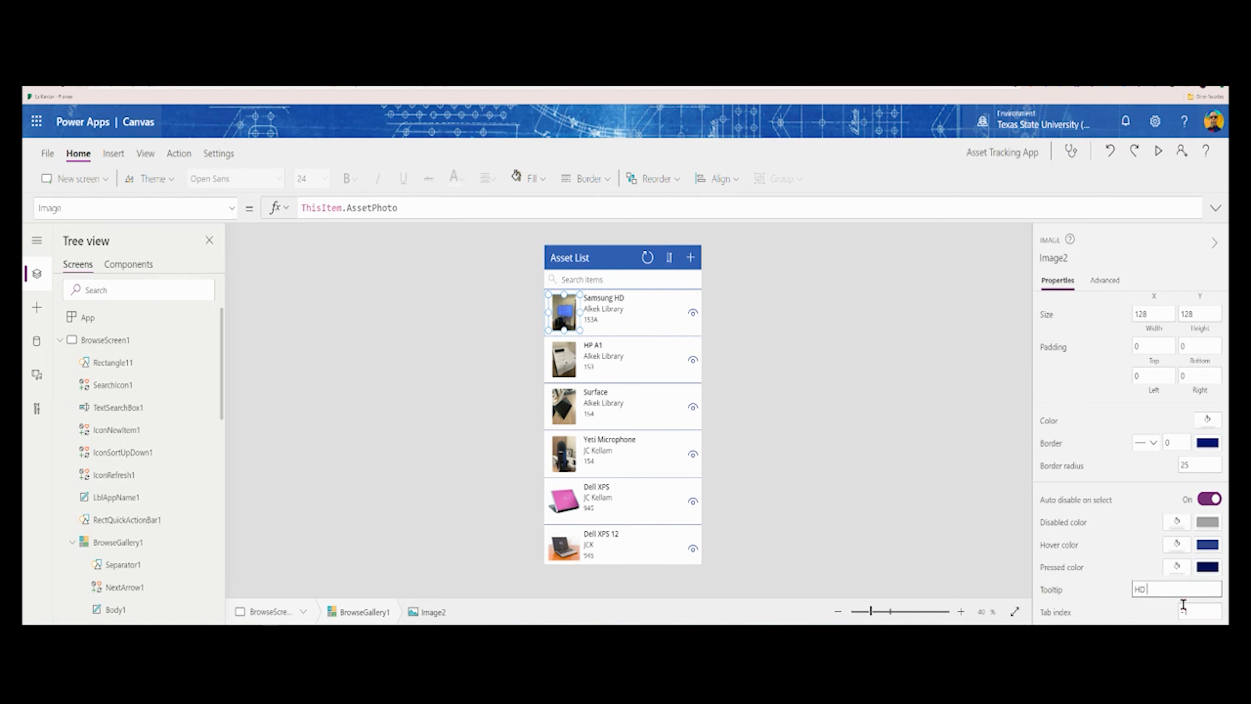
text( TV Display)
click(941, 546)
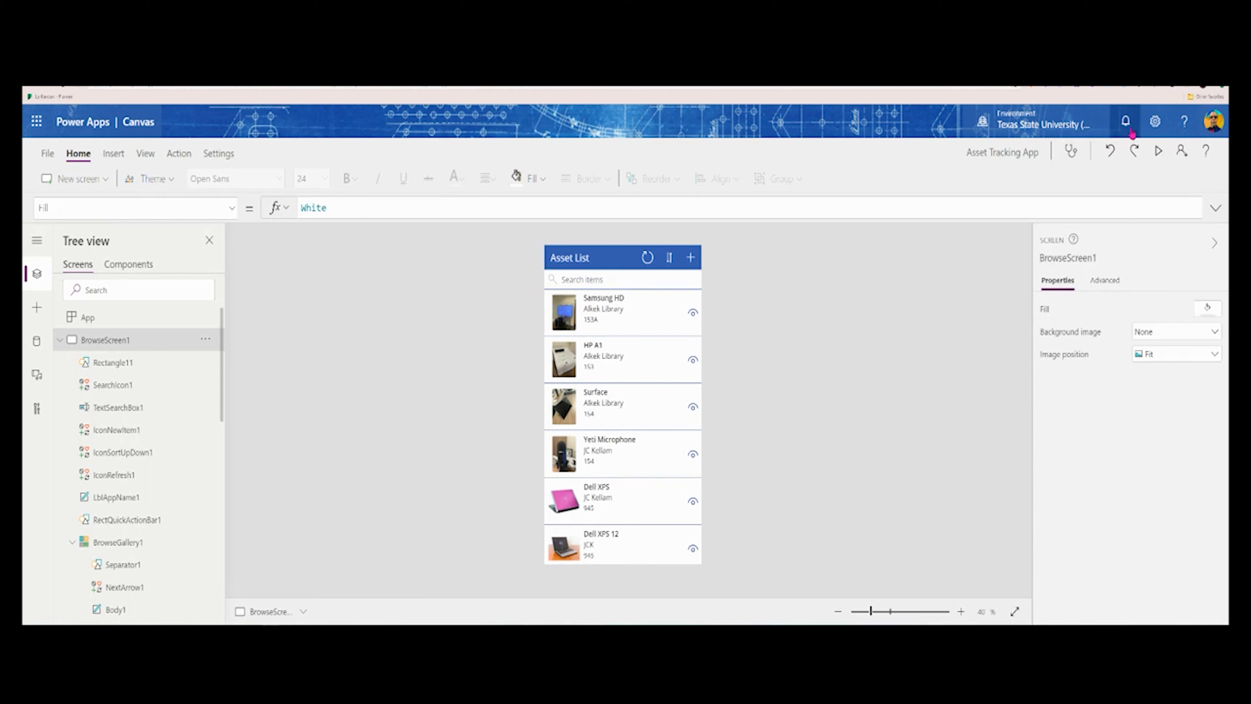
click(1158, 153)
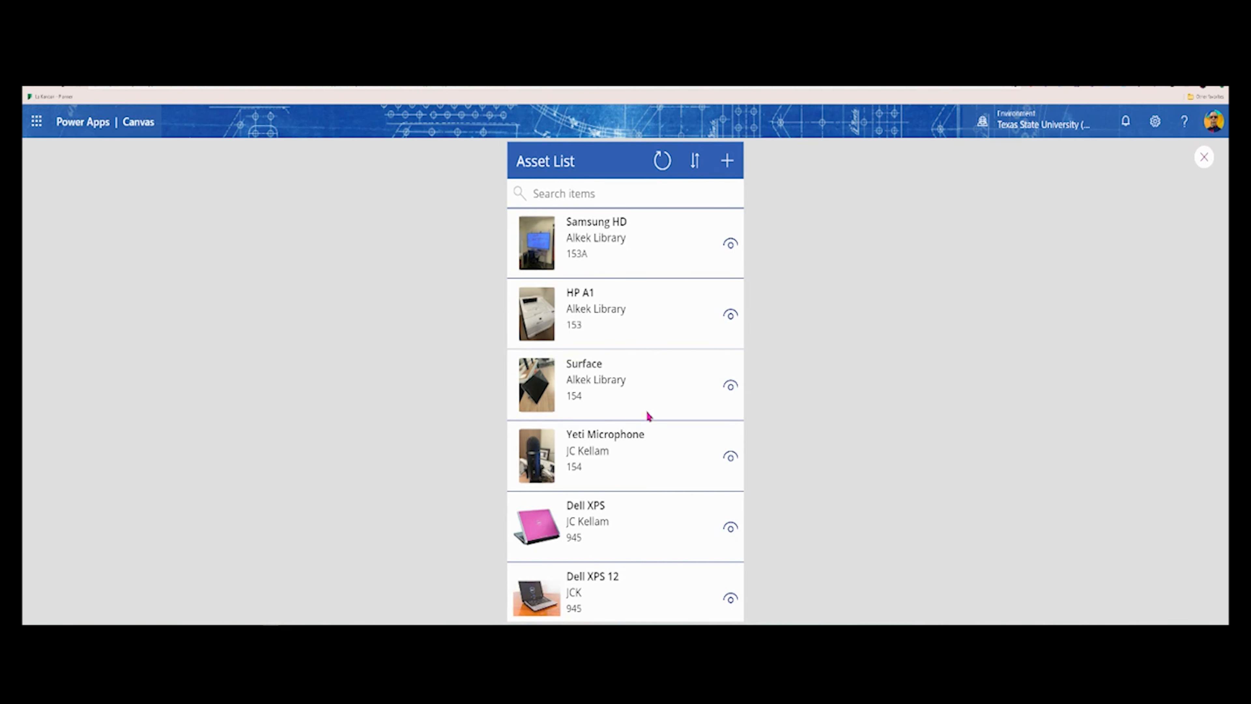
click(1204, 157)
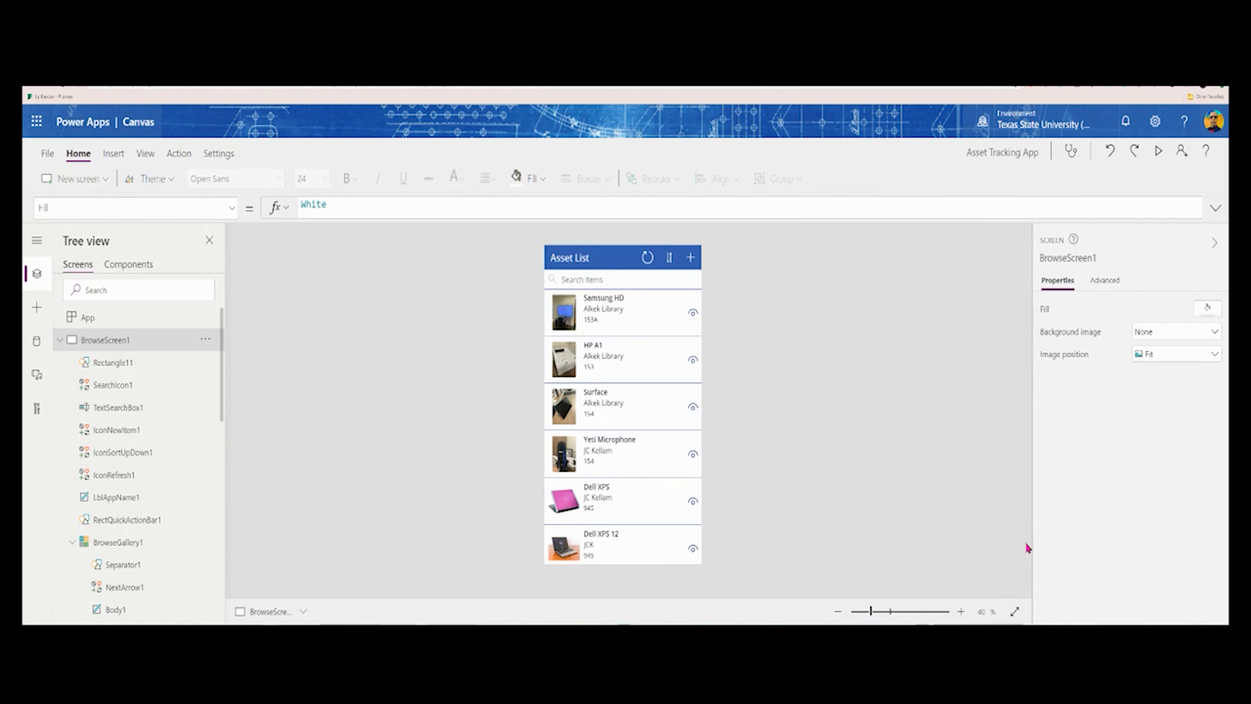
Replace the gallery photo's Tooltip text with the formula ThisItem.Asset
click(572, 321)
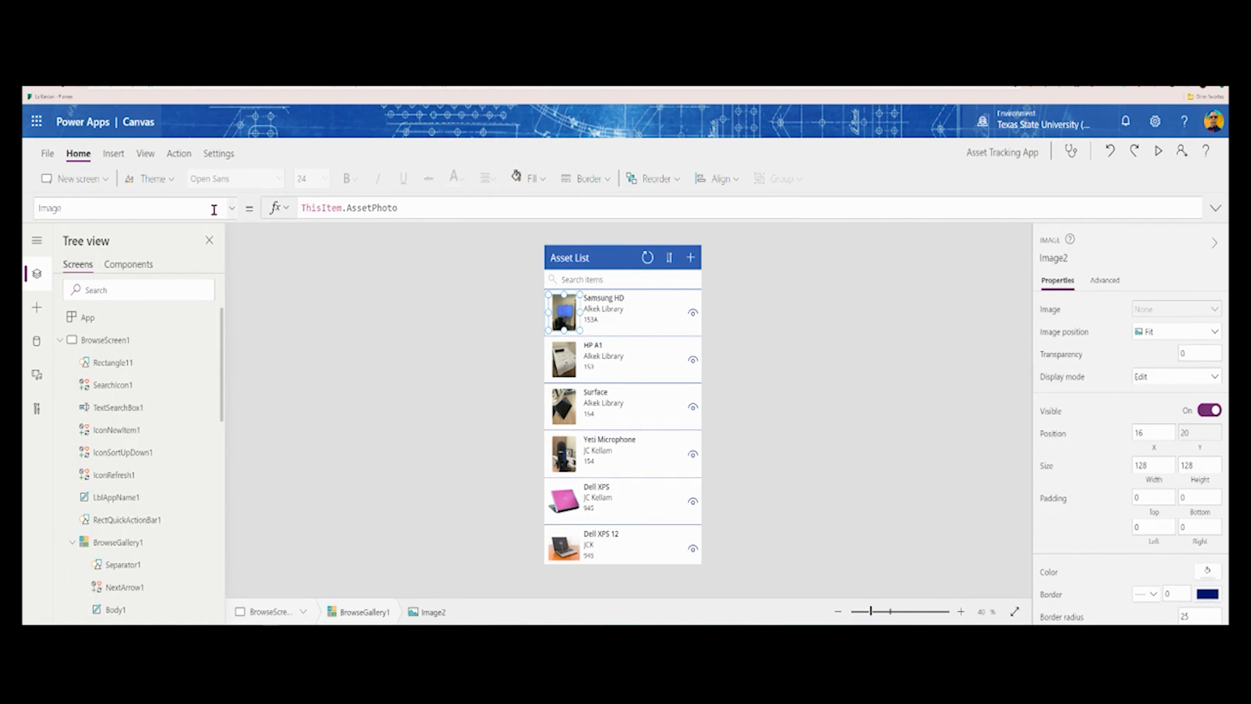
click(231, 208)
scroll(145, 409, down, 5)
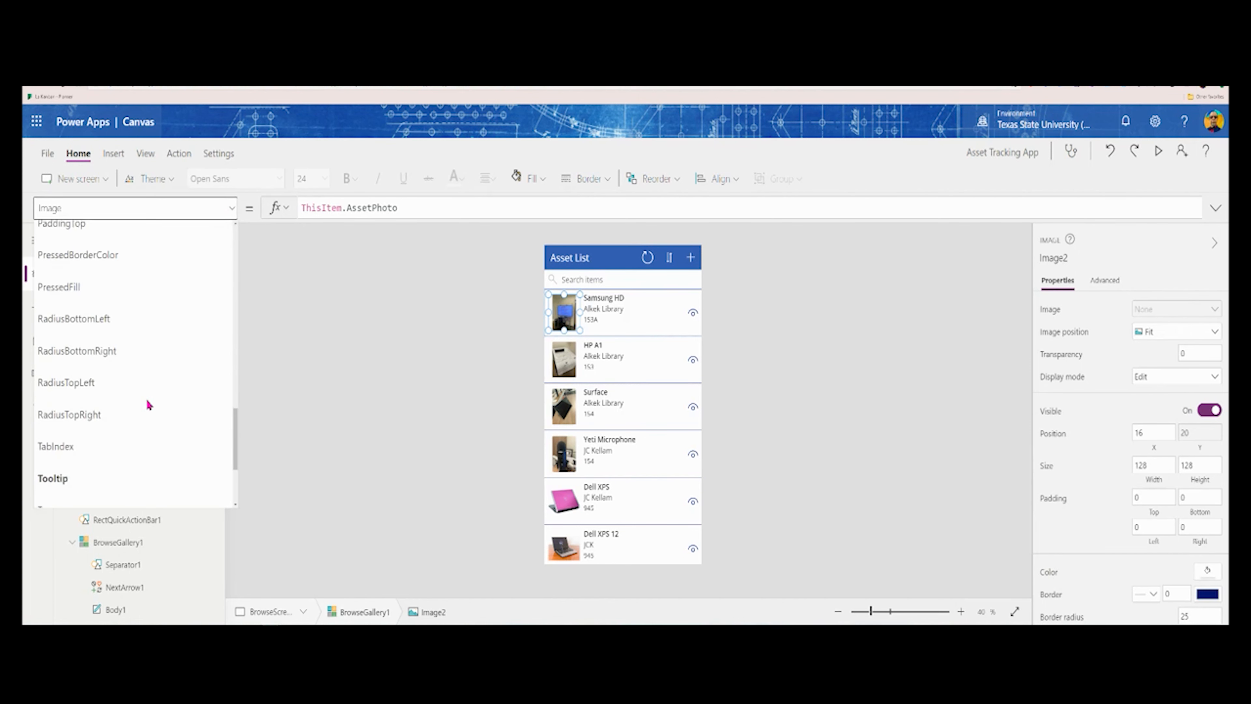
click(82, 451)
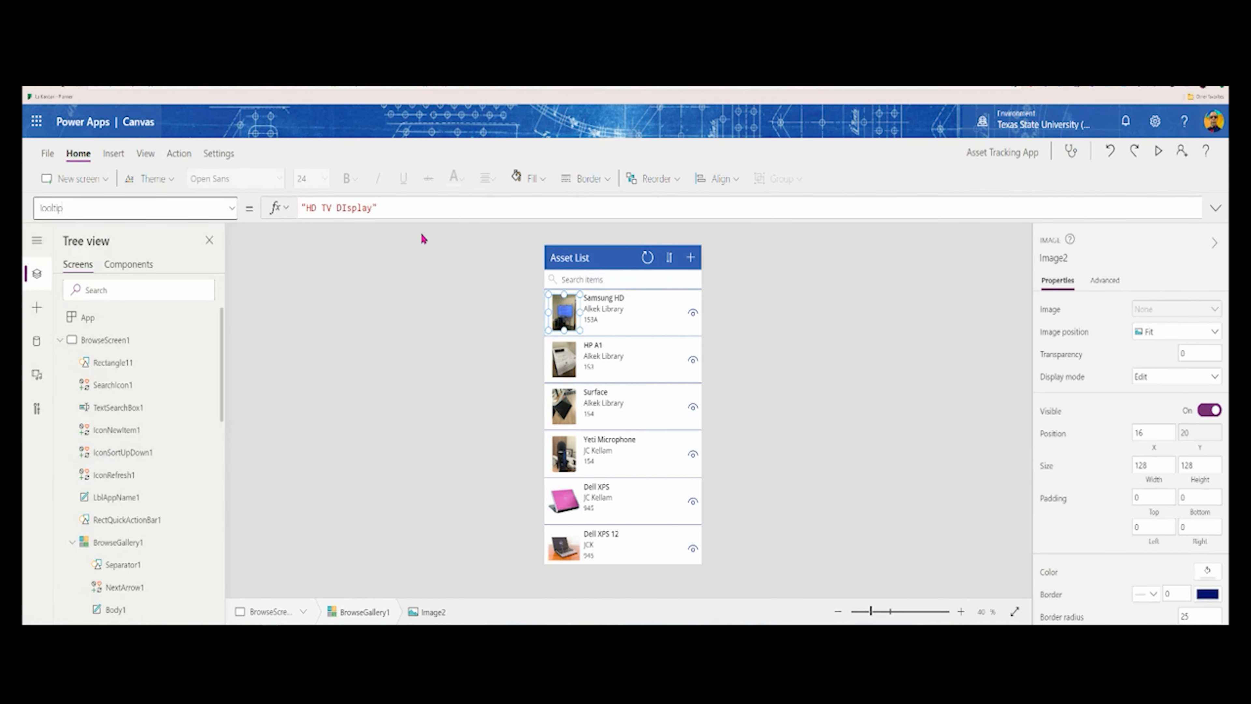
drag(397, 208, 301, 208)
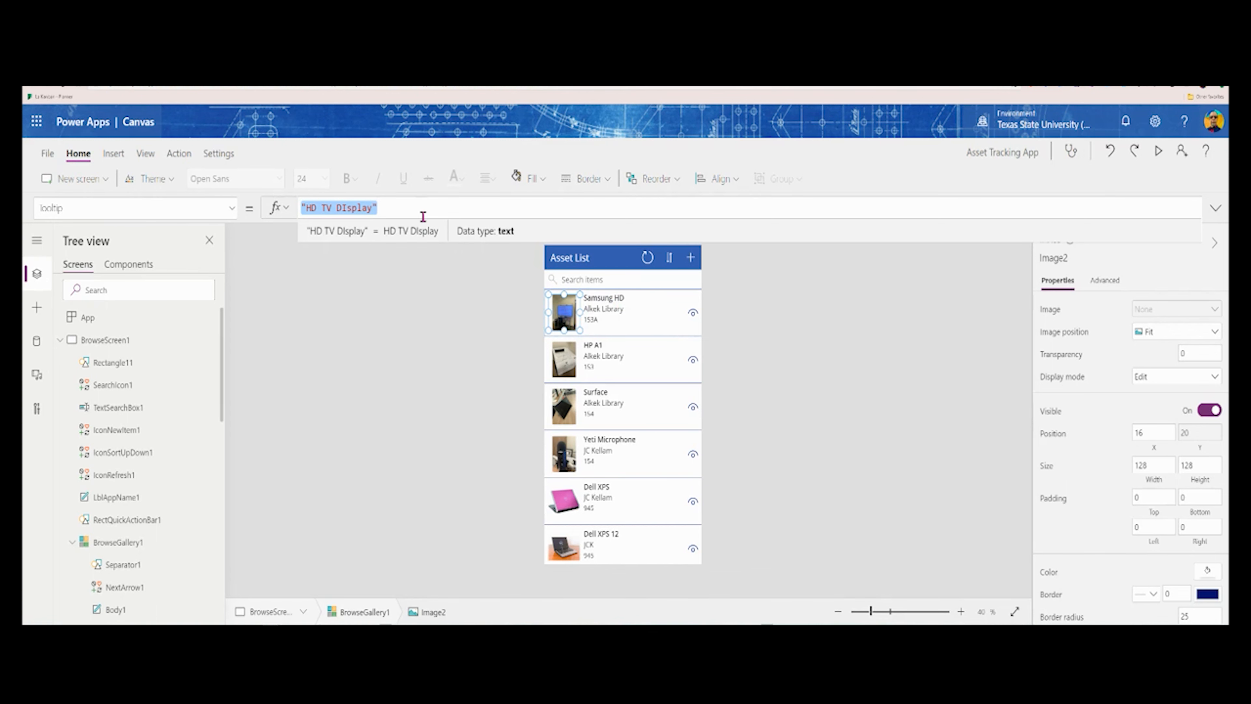
text(ThisI)
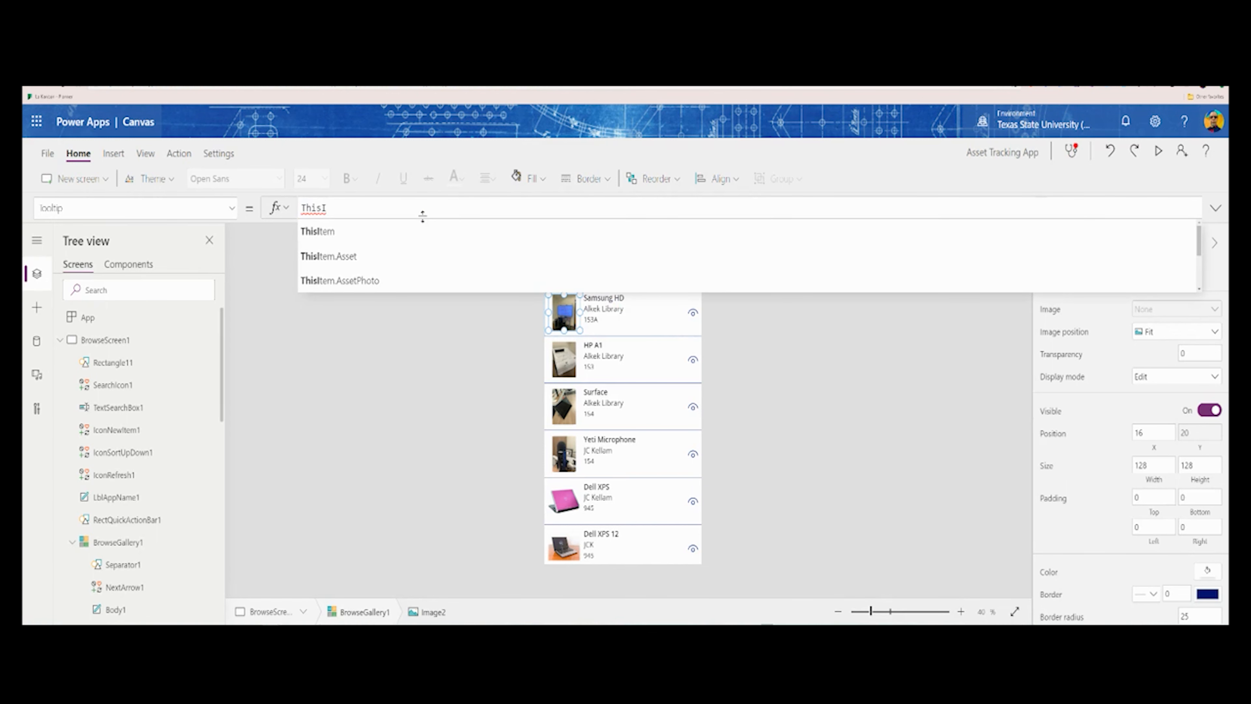
click(353, 256)
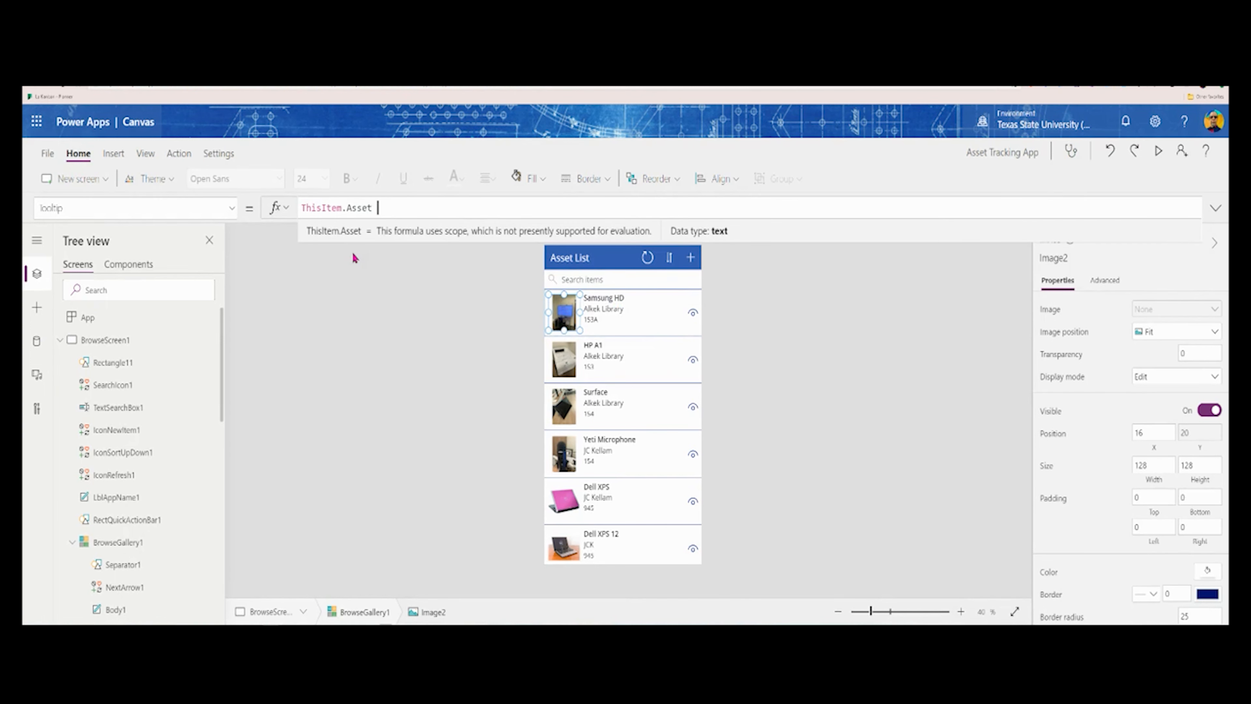
Extend the photo's Tooltip formula with & " " & ThisItem.Type to add a space and the asset type
text(& )
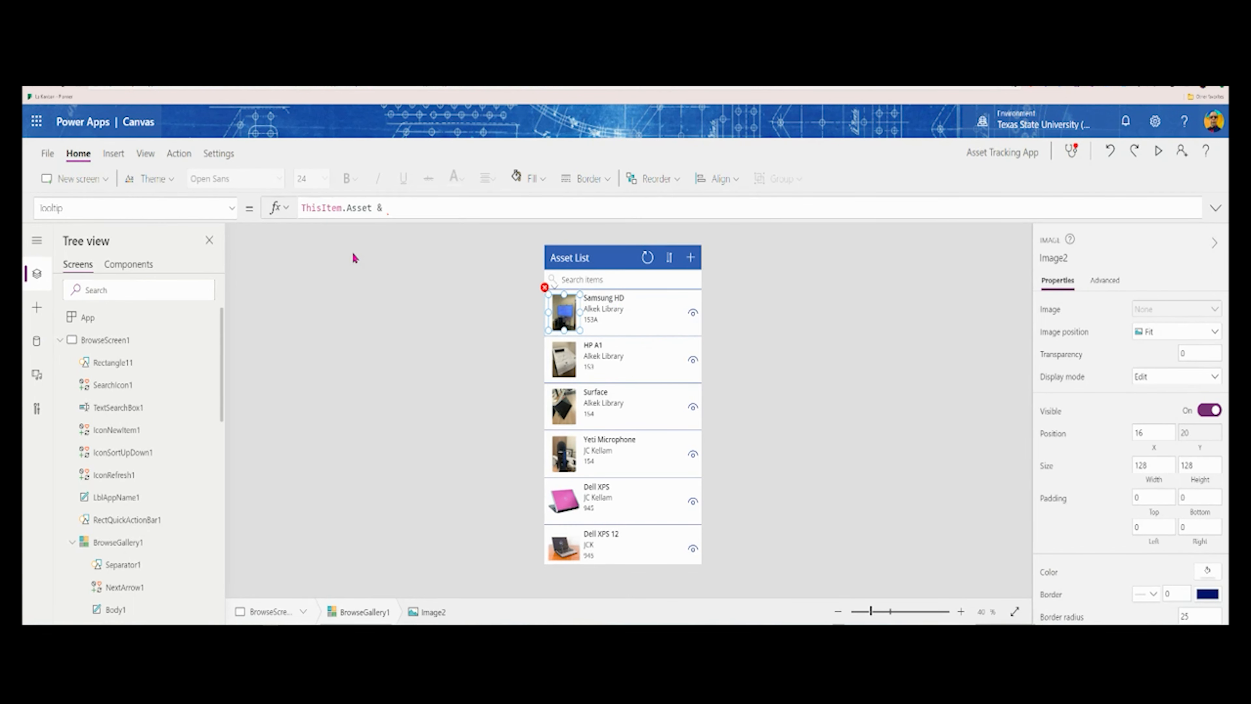
text(" ")
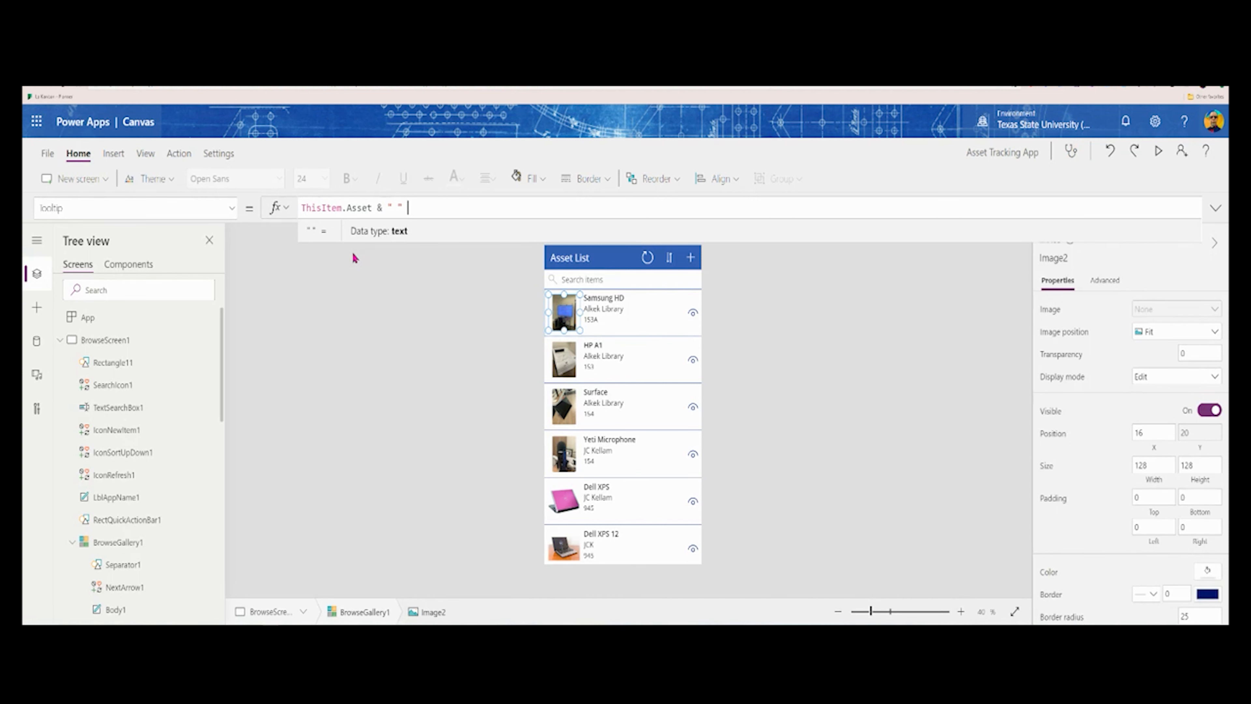
text( & ThisItem)
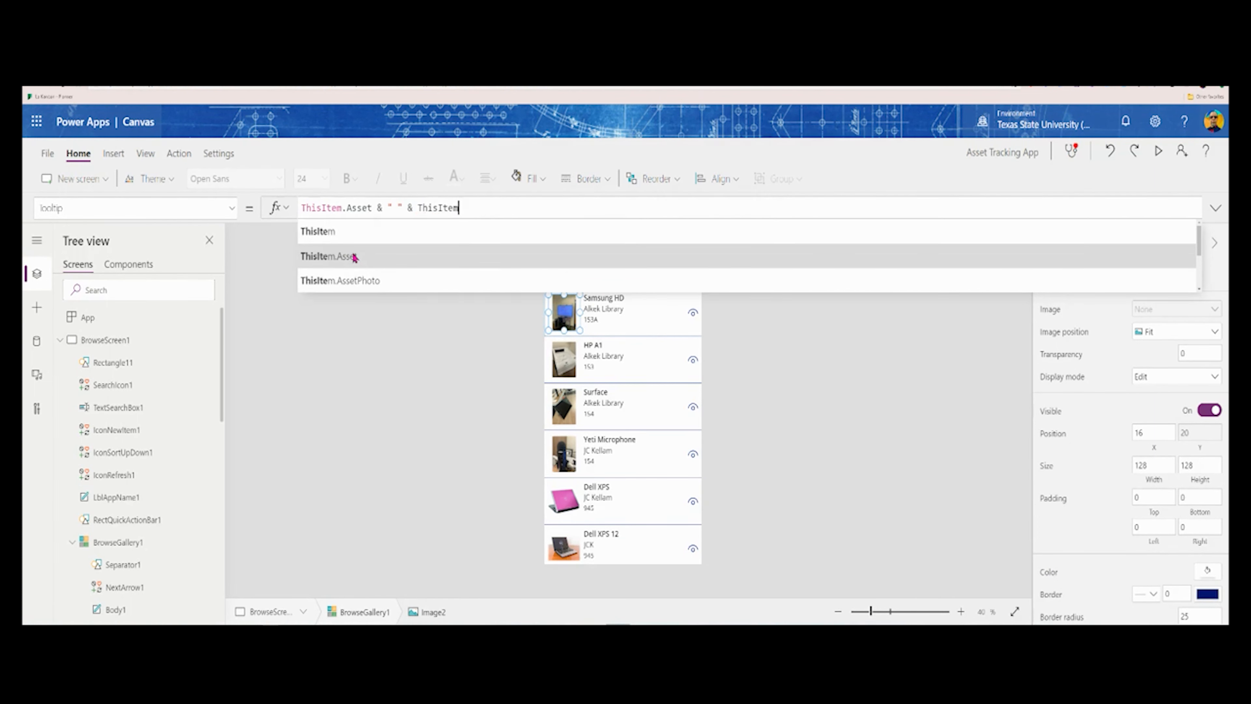
text(.Ty)
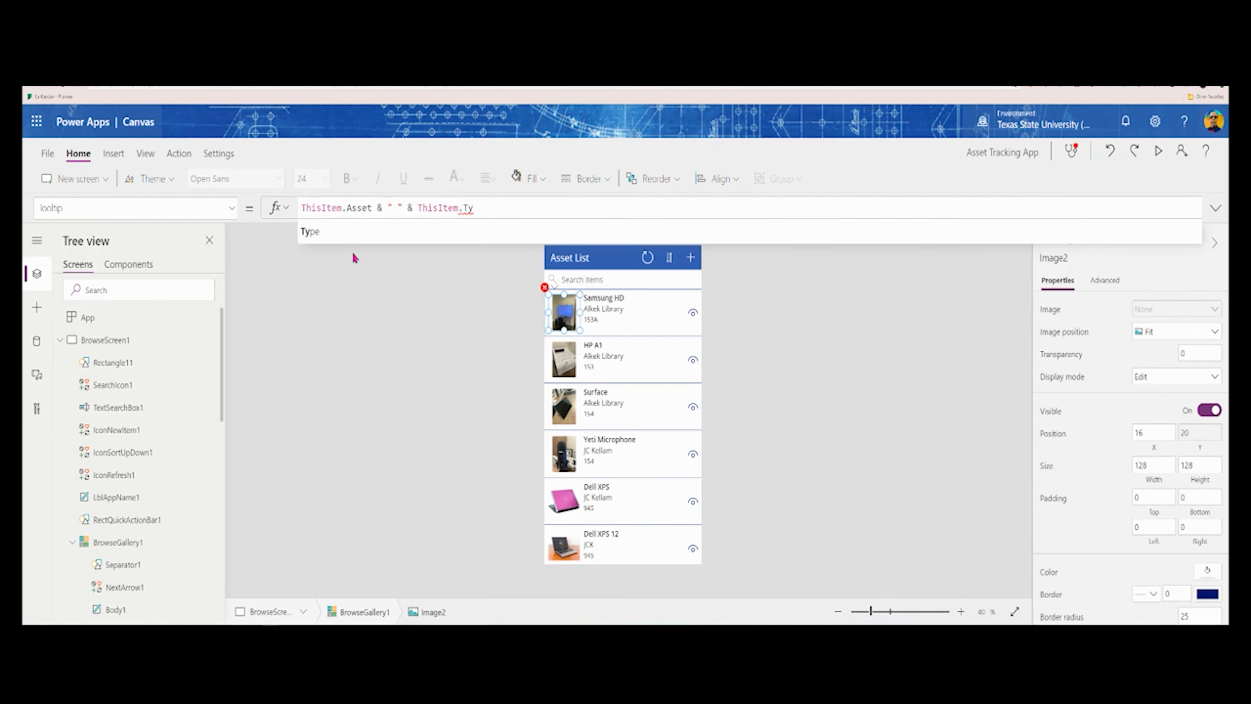
key(BackSpace)
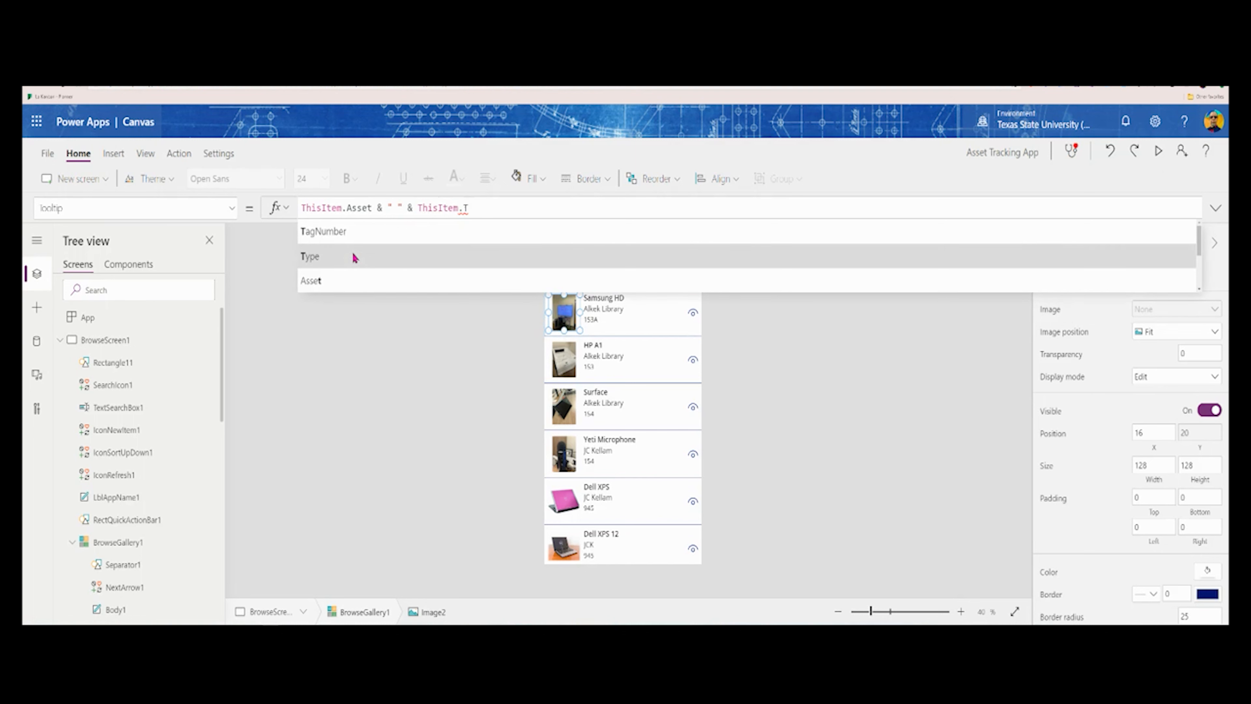
click(353, 253)
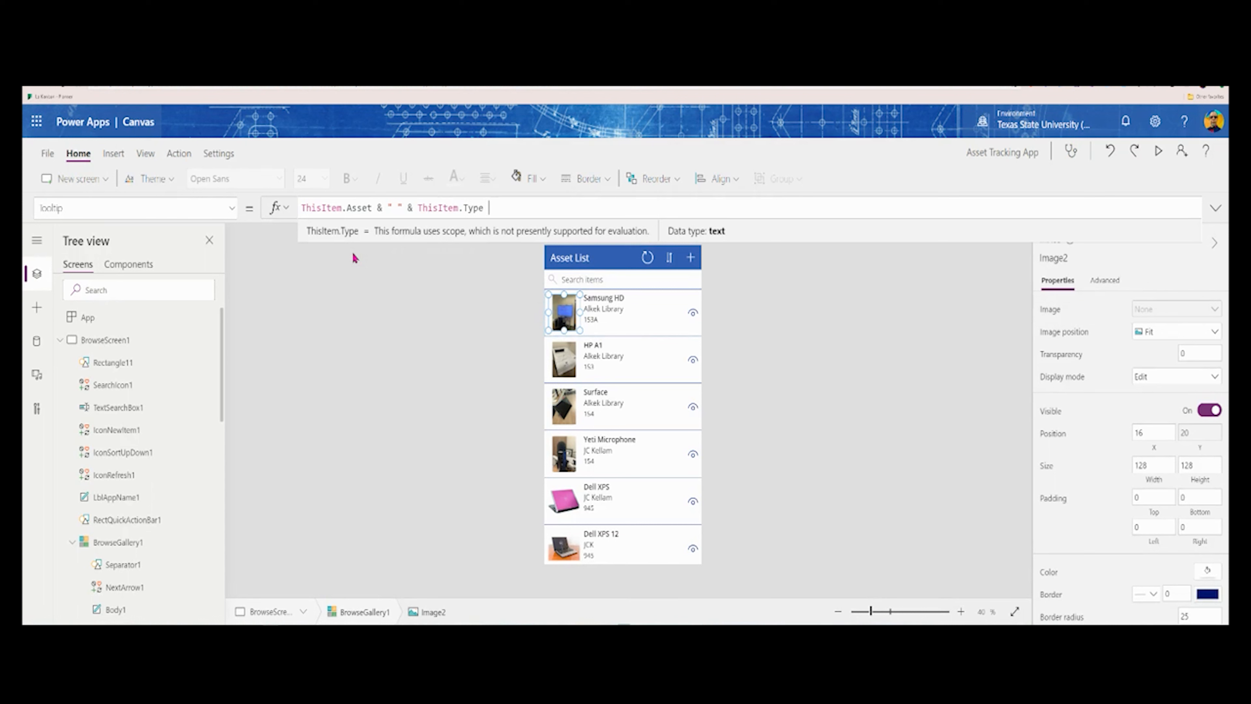
Finish the photo's Tooltip formula with & " Photo" and preview the tooltips in the Asset List
text(&)
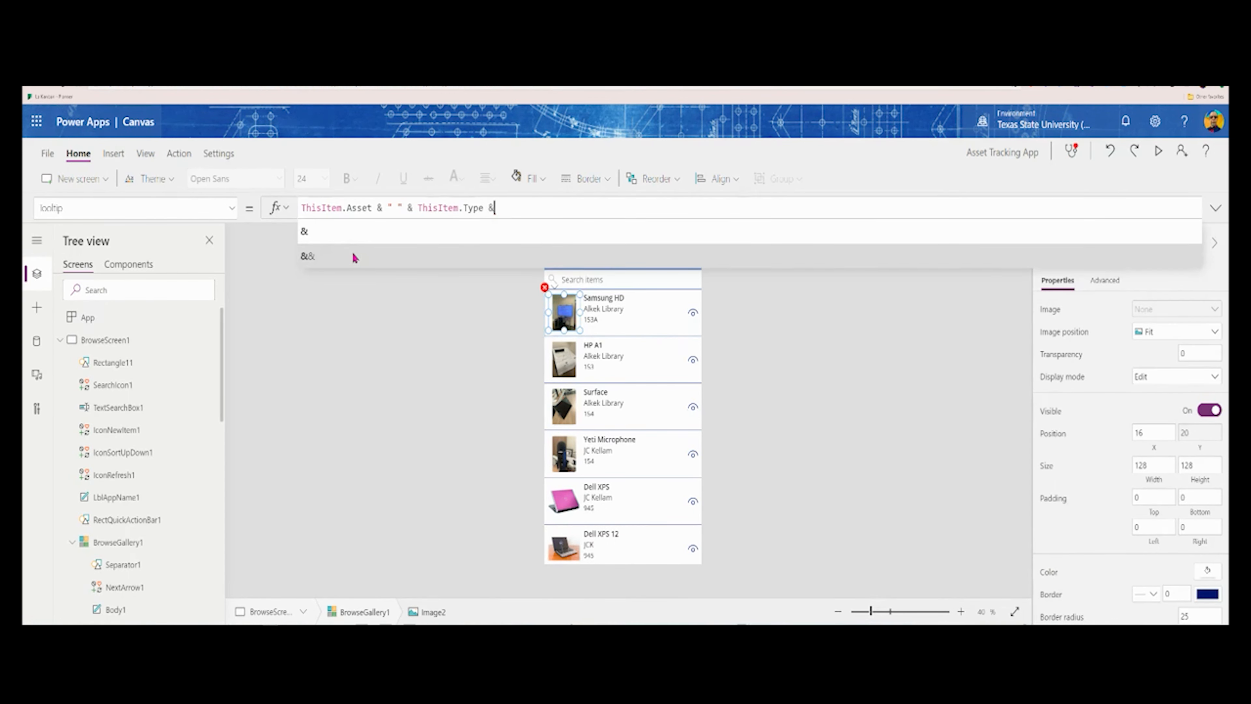
text( ")
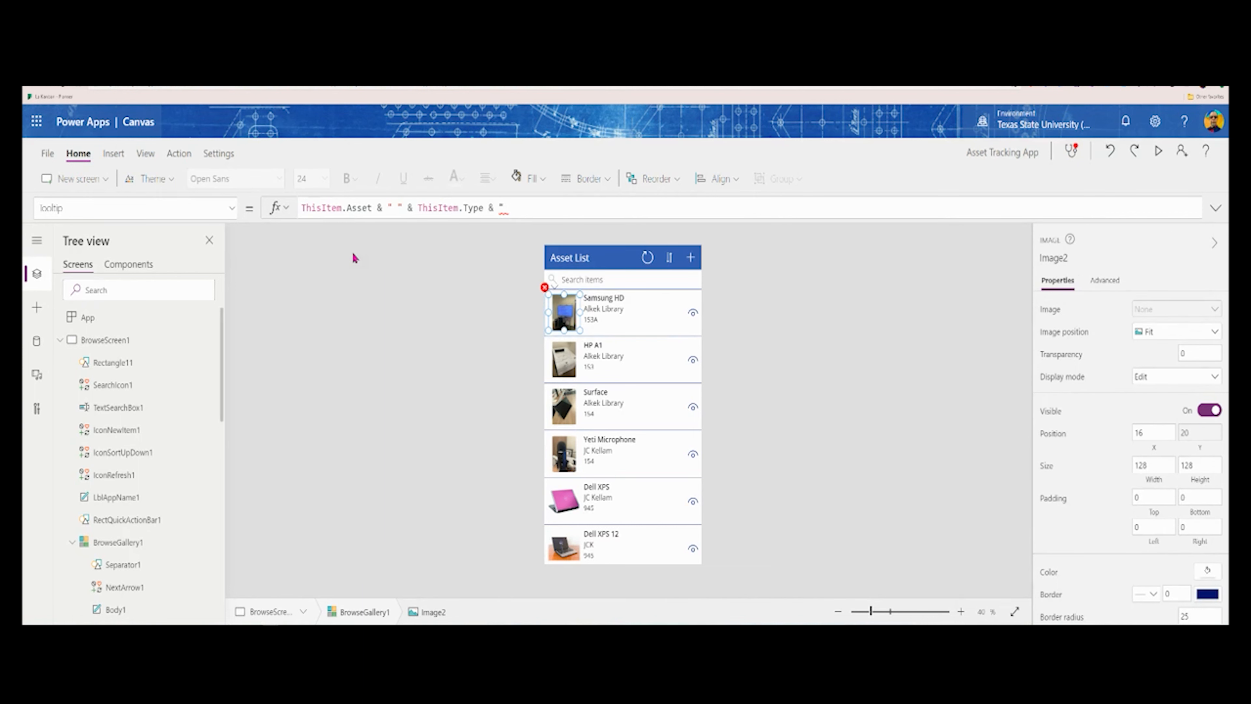
text( Photo)
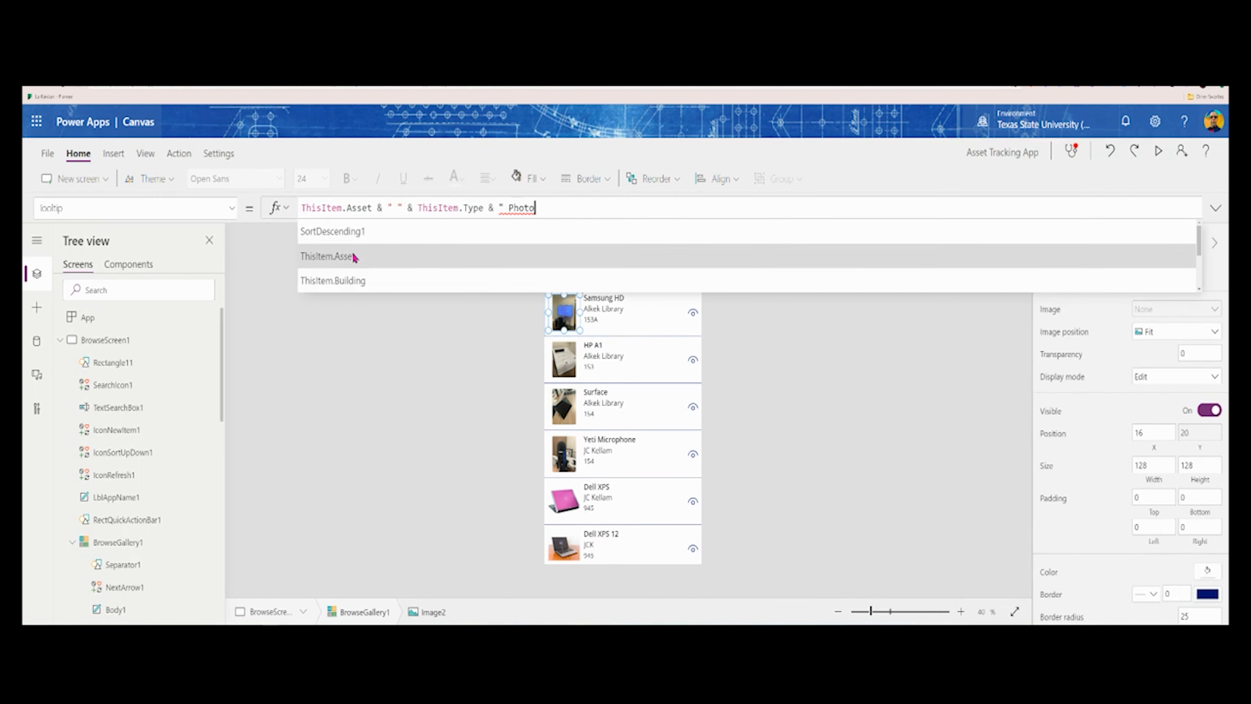
text(")
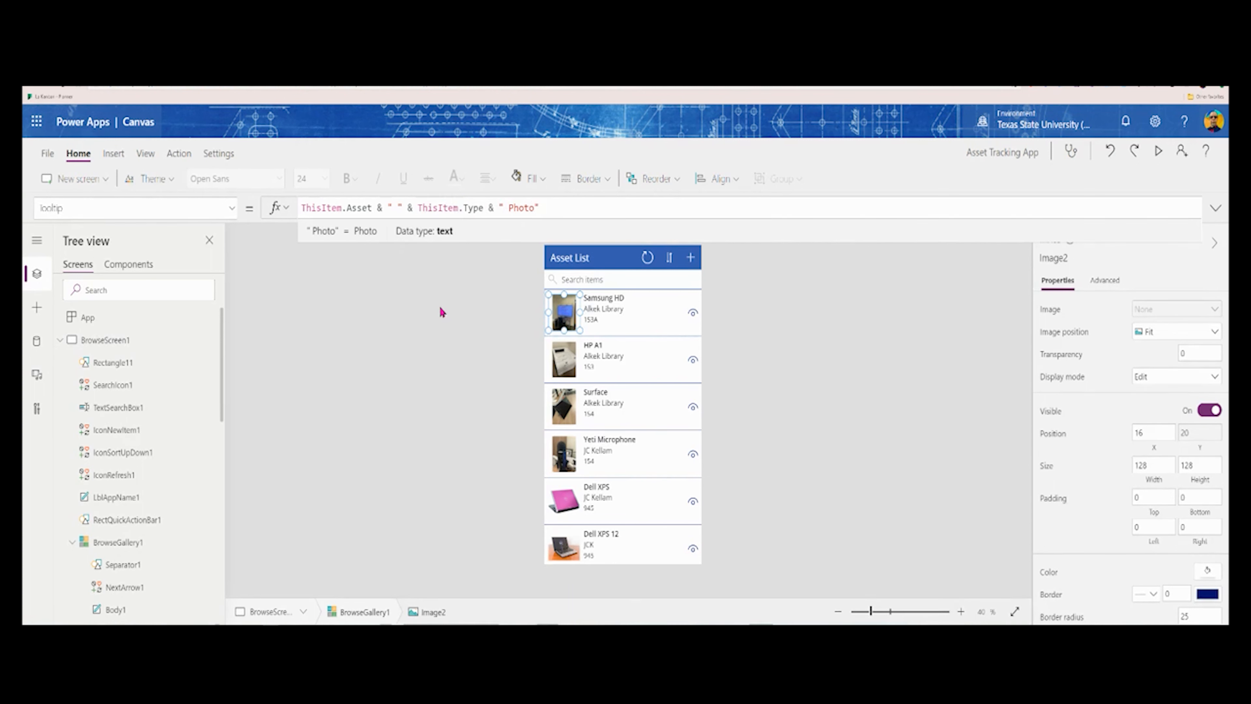
click(423, 296)
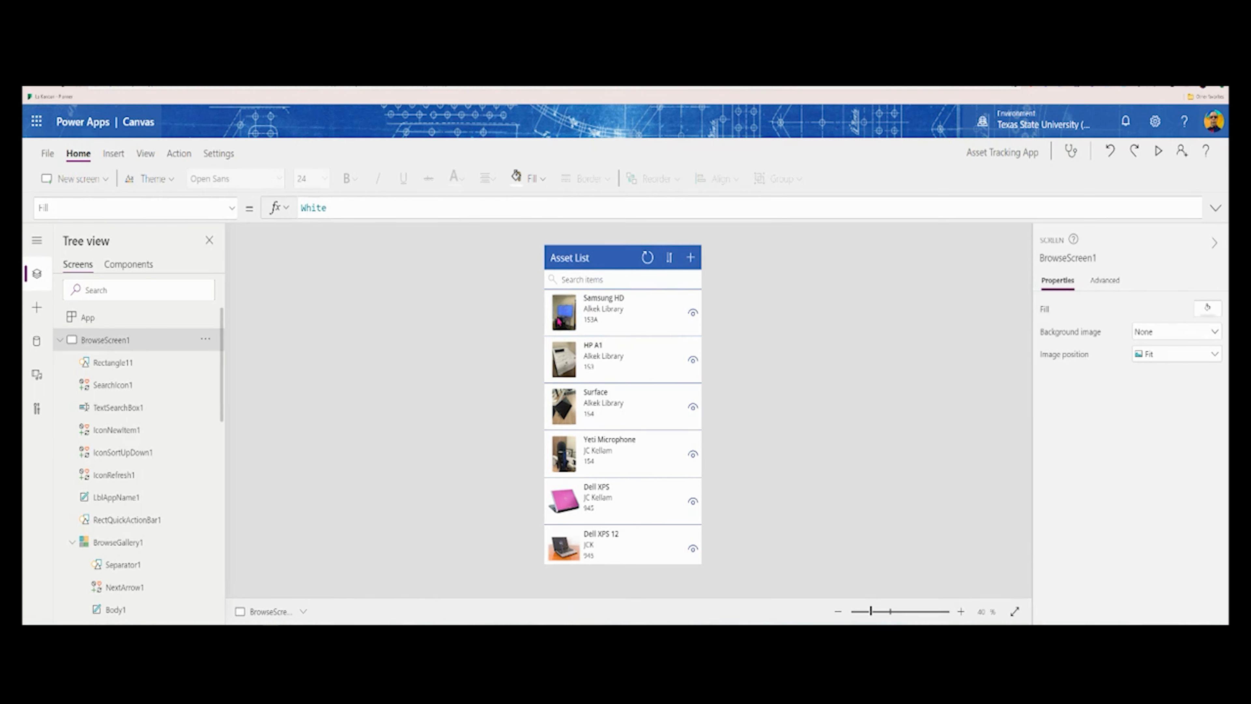
click(1160, 154)
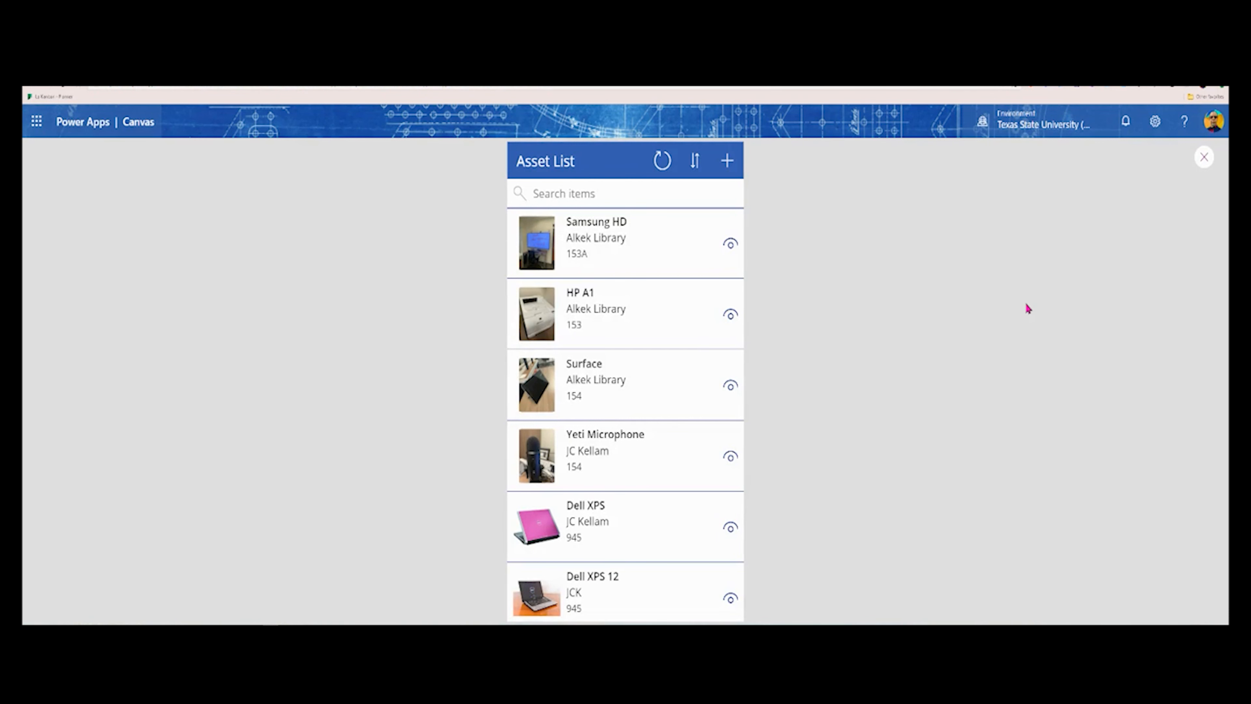
click(1204, 159)
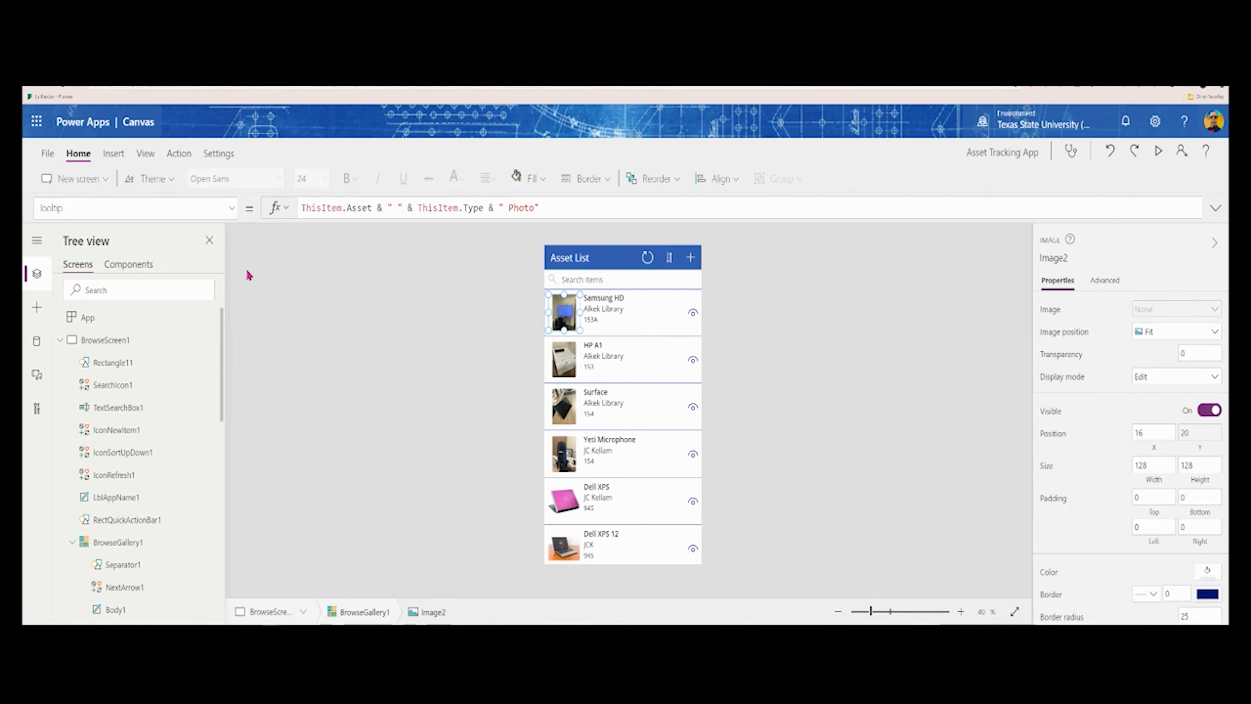
Set the AccessibleLabel of the gallery's asset photo to Self.Tooltip
click(232, 216)
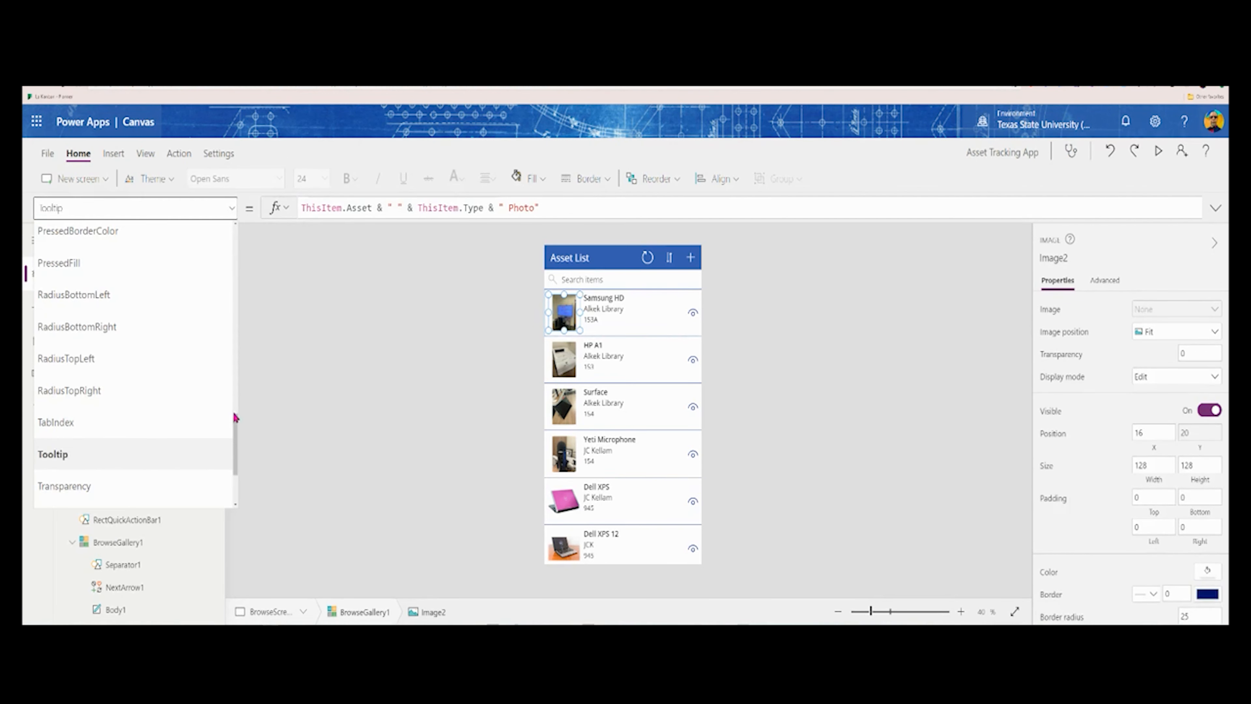
drag(237, 431, 224, 210)
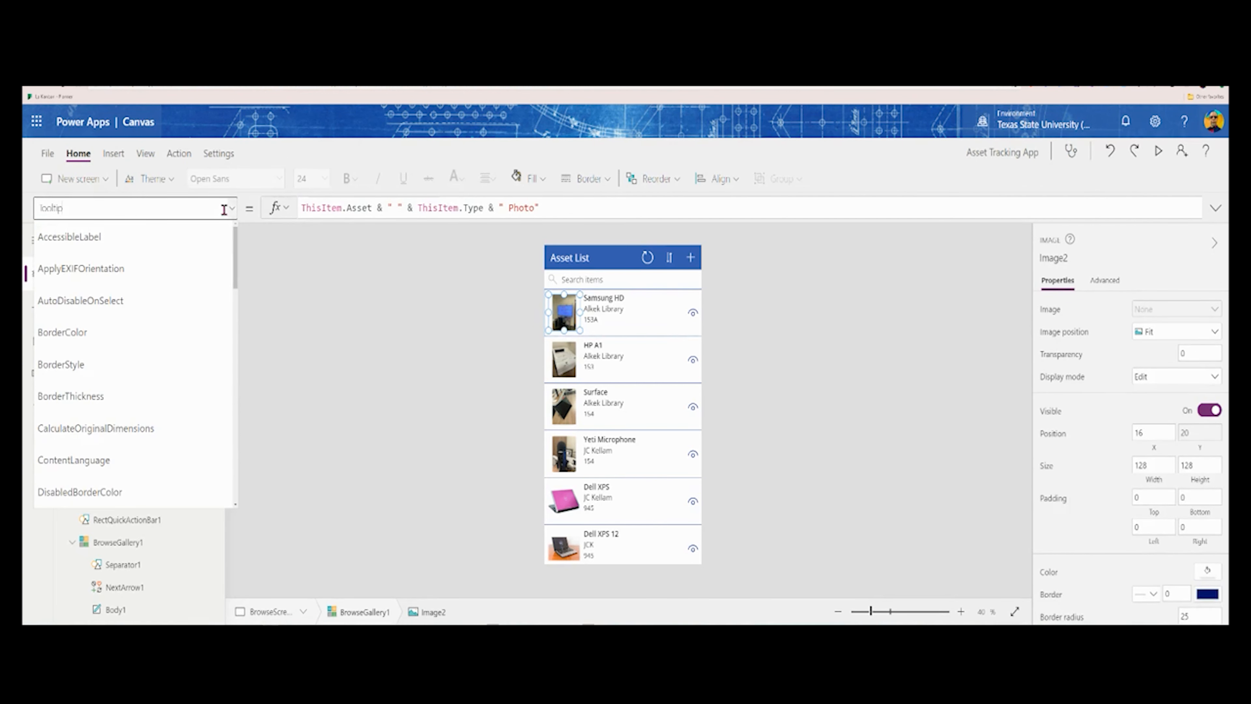
click(49, 241)
double_click(305, 207)
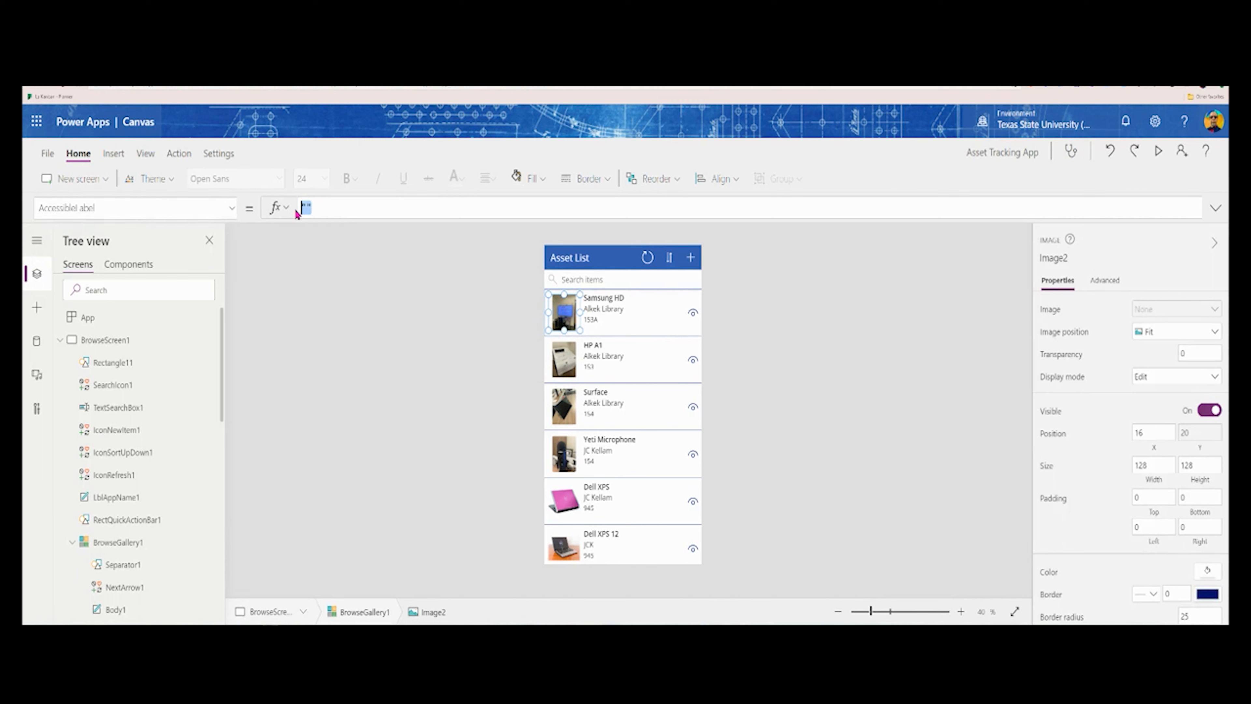
text(Self)
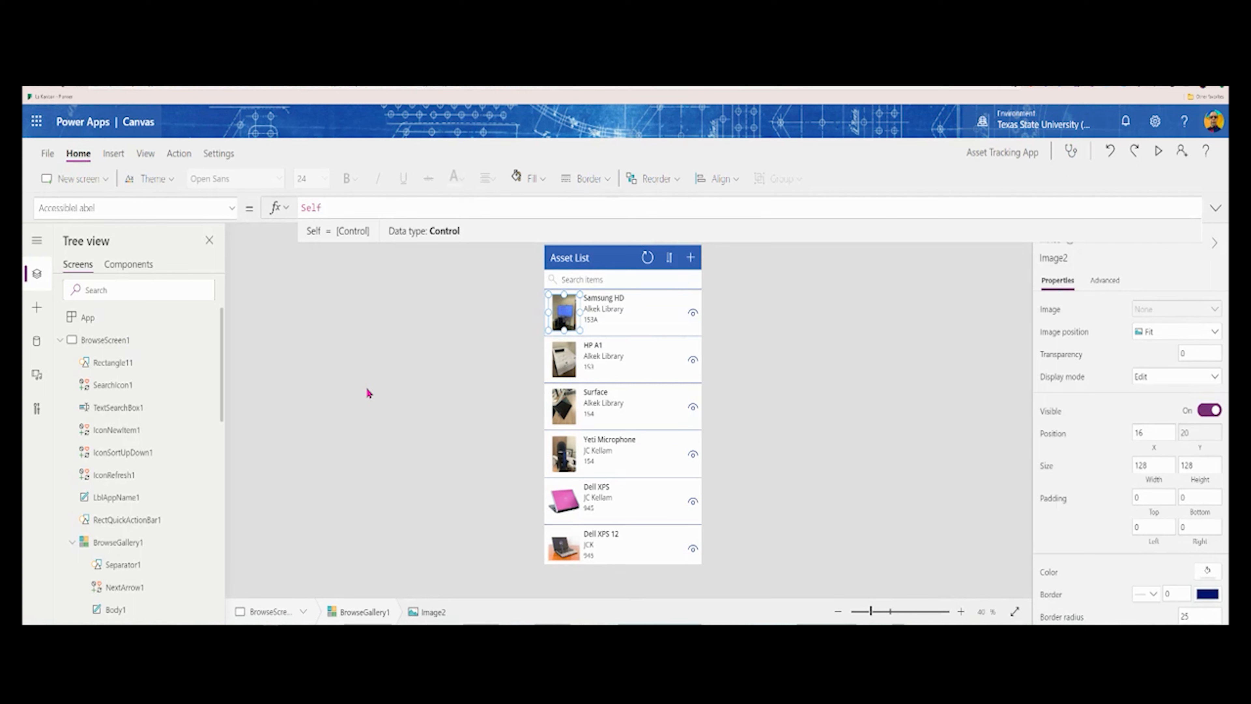
text(.T)
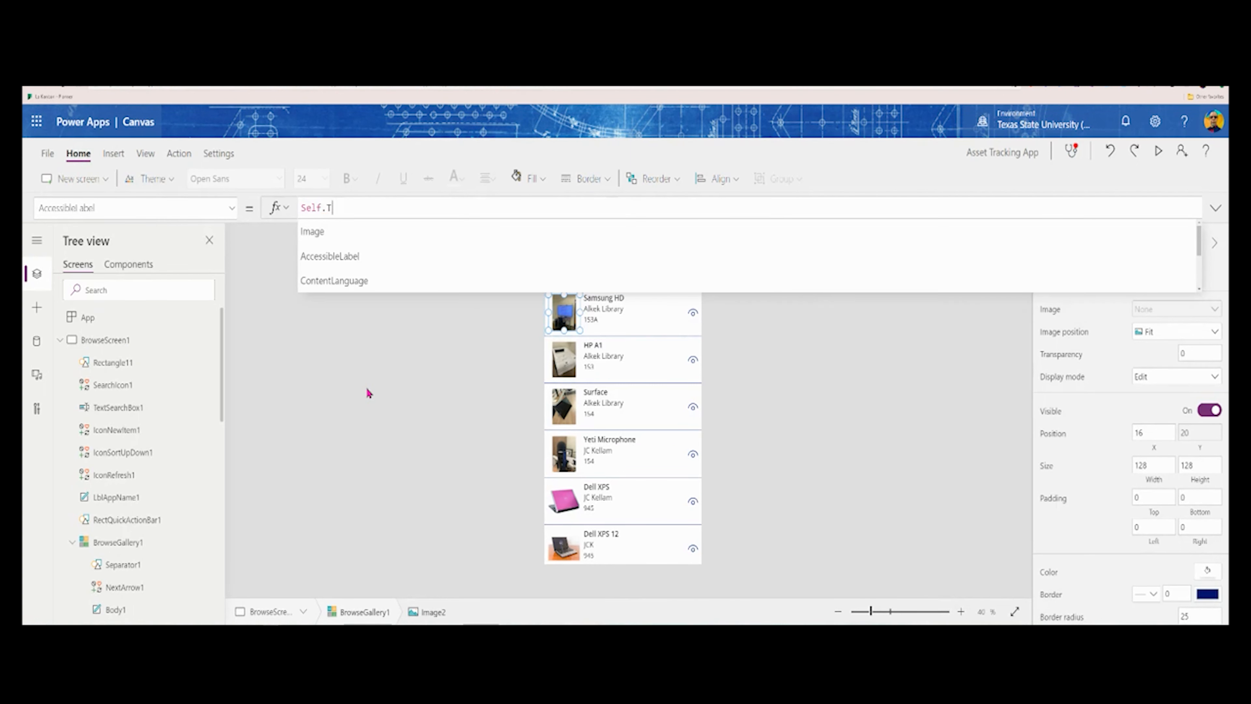
text(ooltip)
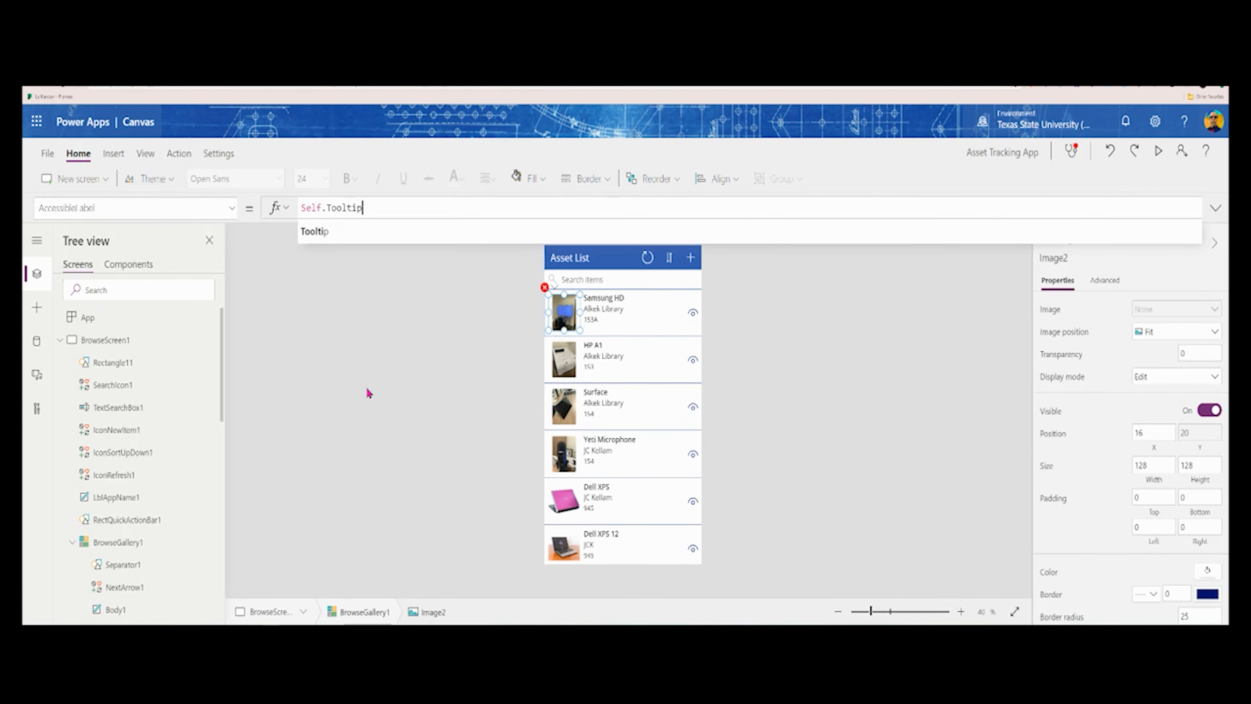
click(331, 264)
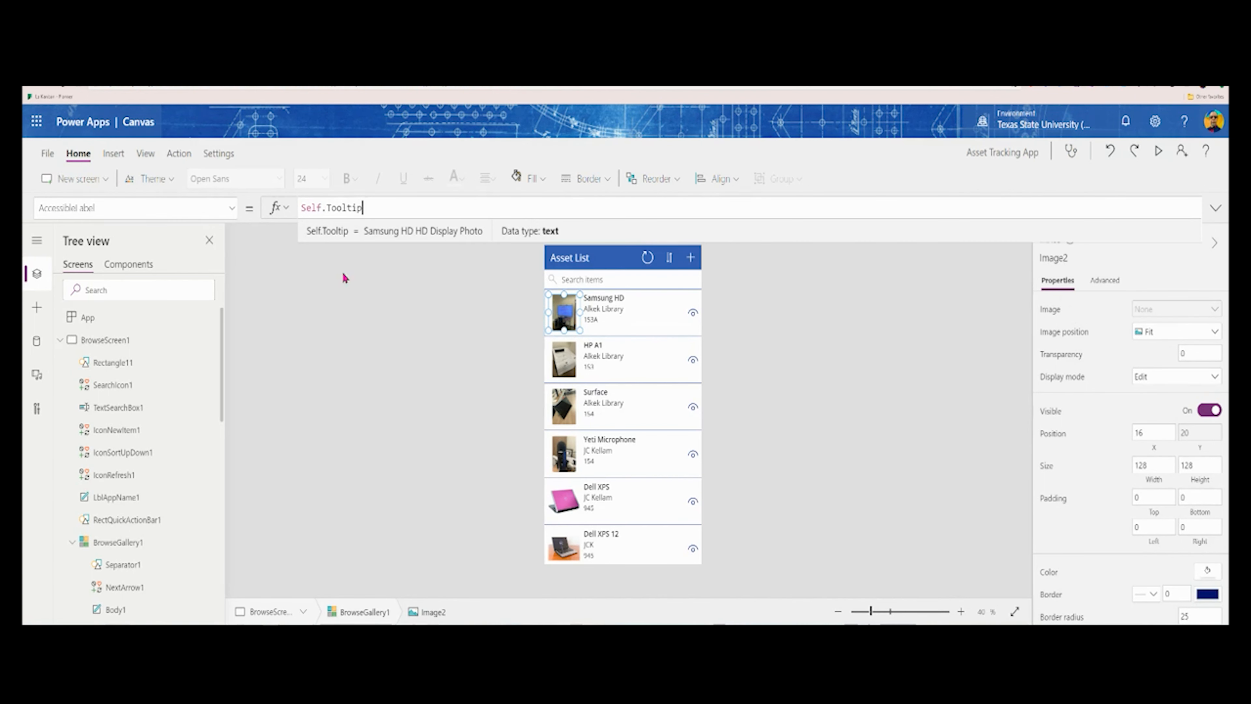
click(358, 323)
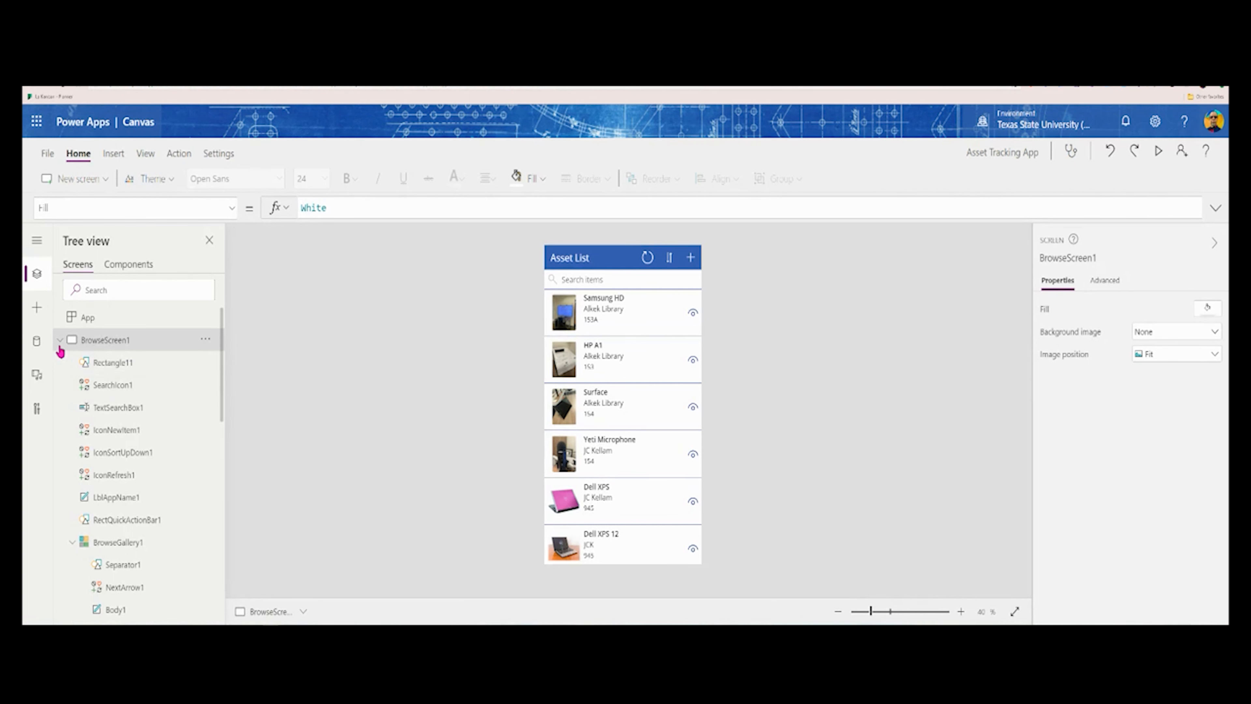
Copy the complete Tooltip formula from the asset photo in the Asset List gallery
click(562, 308)
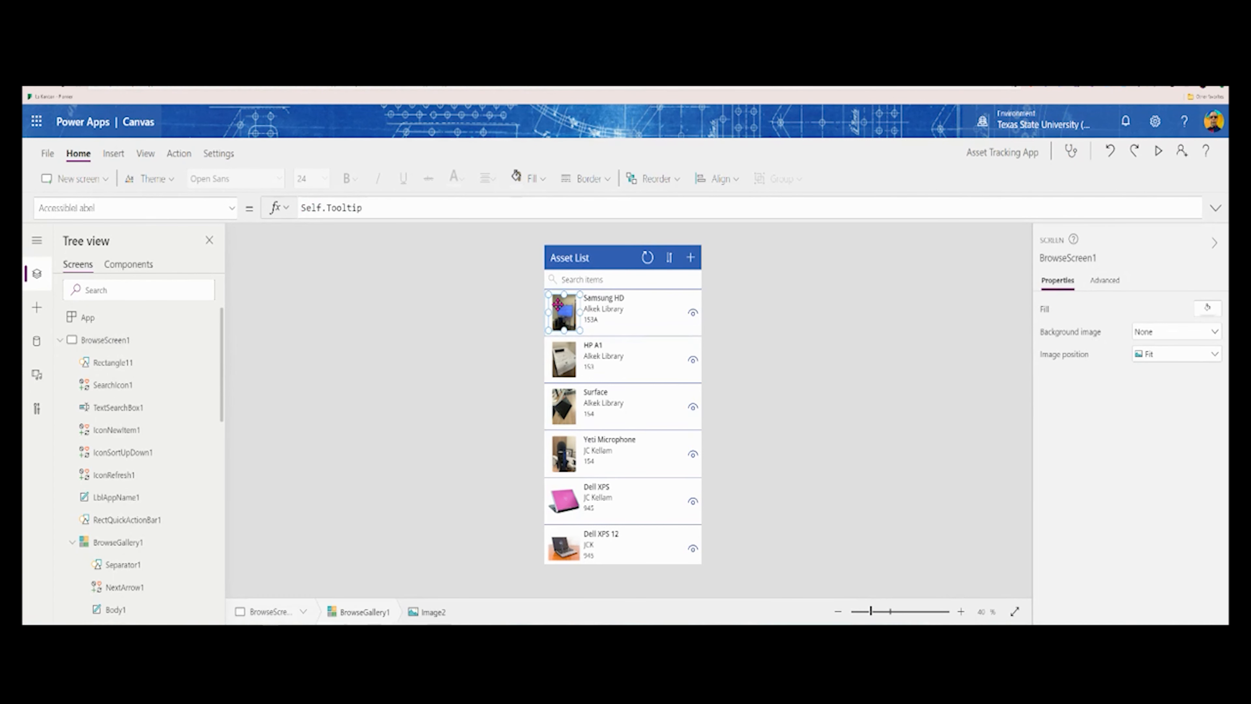
click(231, 209)
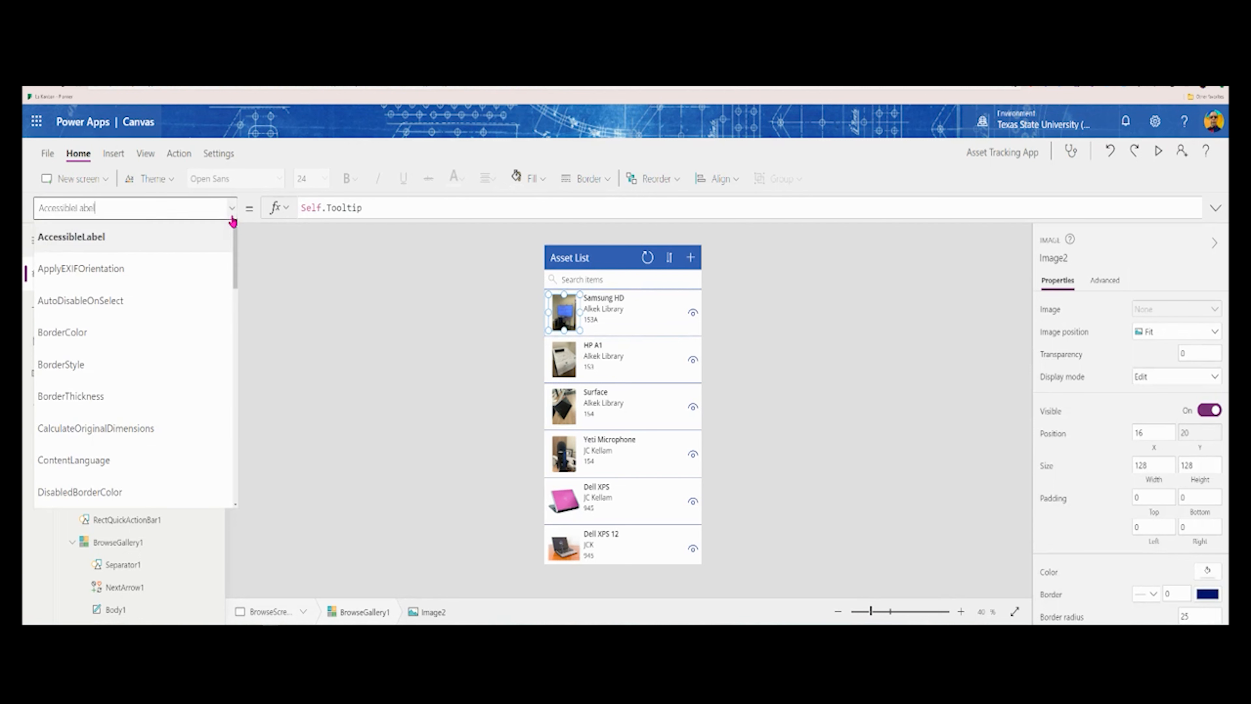
scroll(174, 395, down, 1)
scroll(175, 394, down, 10)
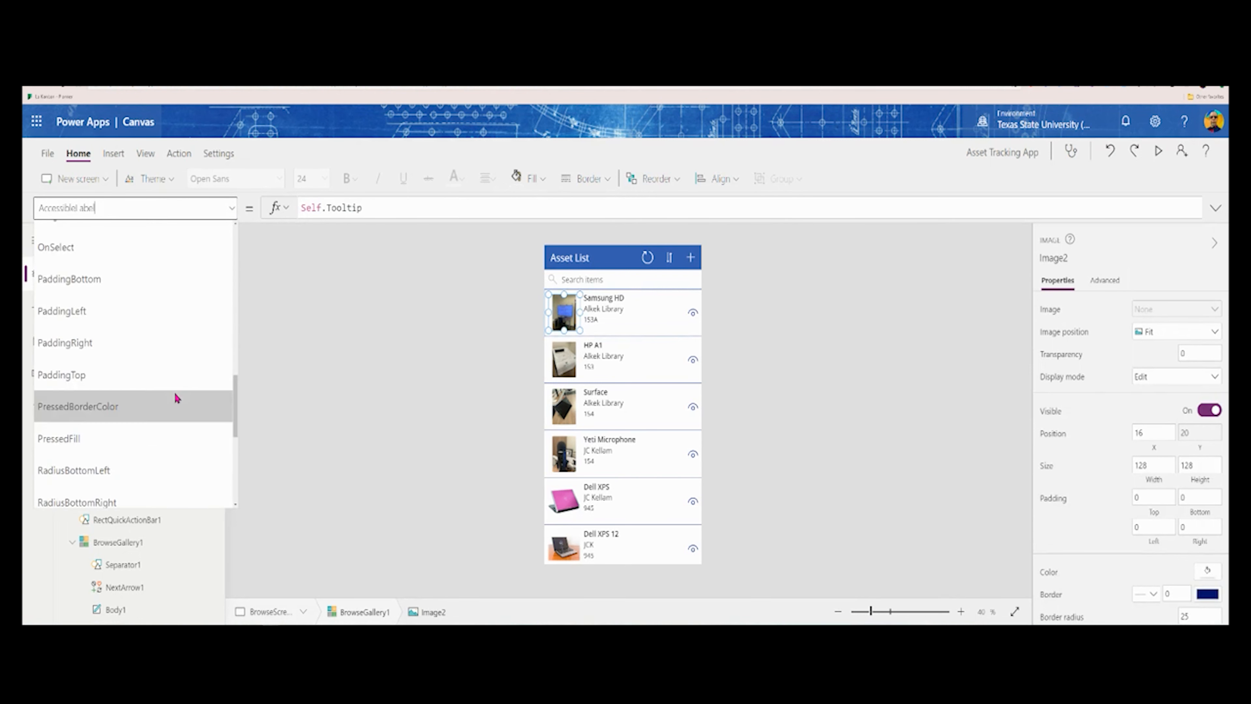
click(52, 500)
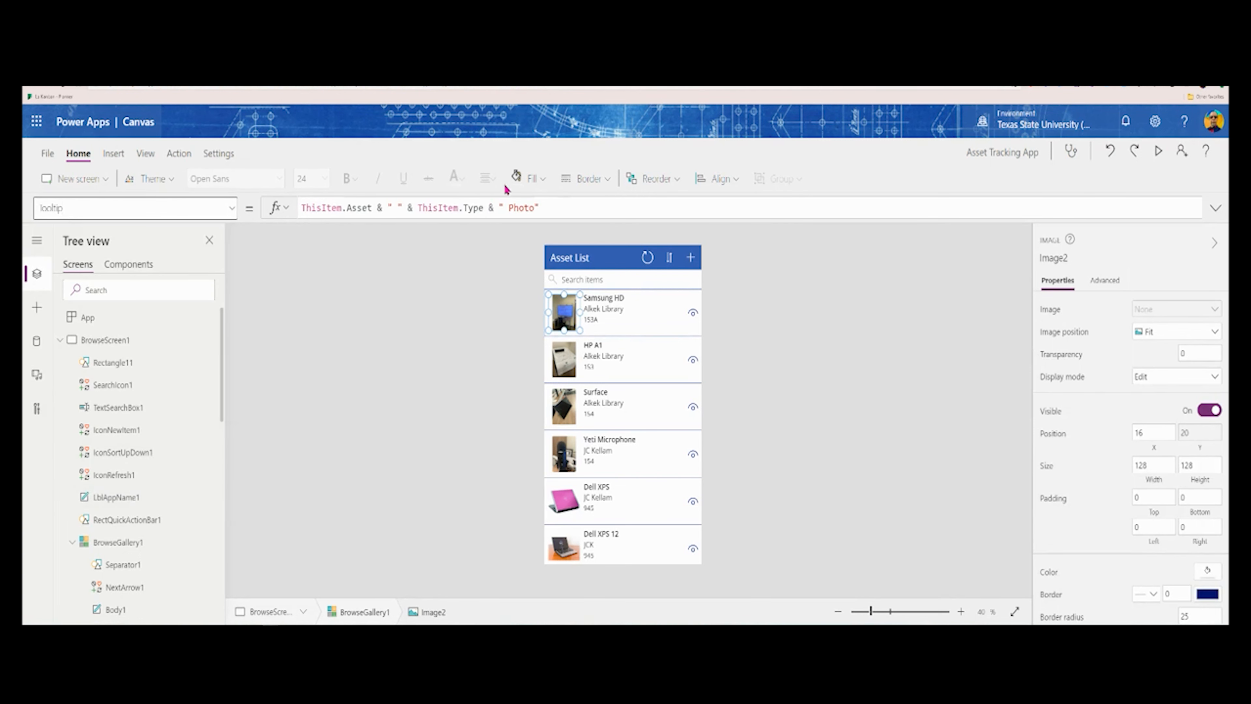
drag(551, 208, 299, 208)
key(ctrl+c)
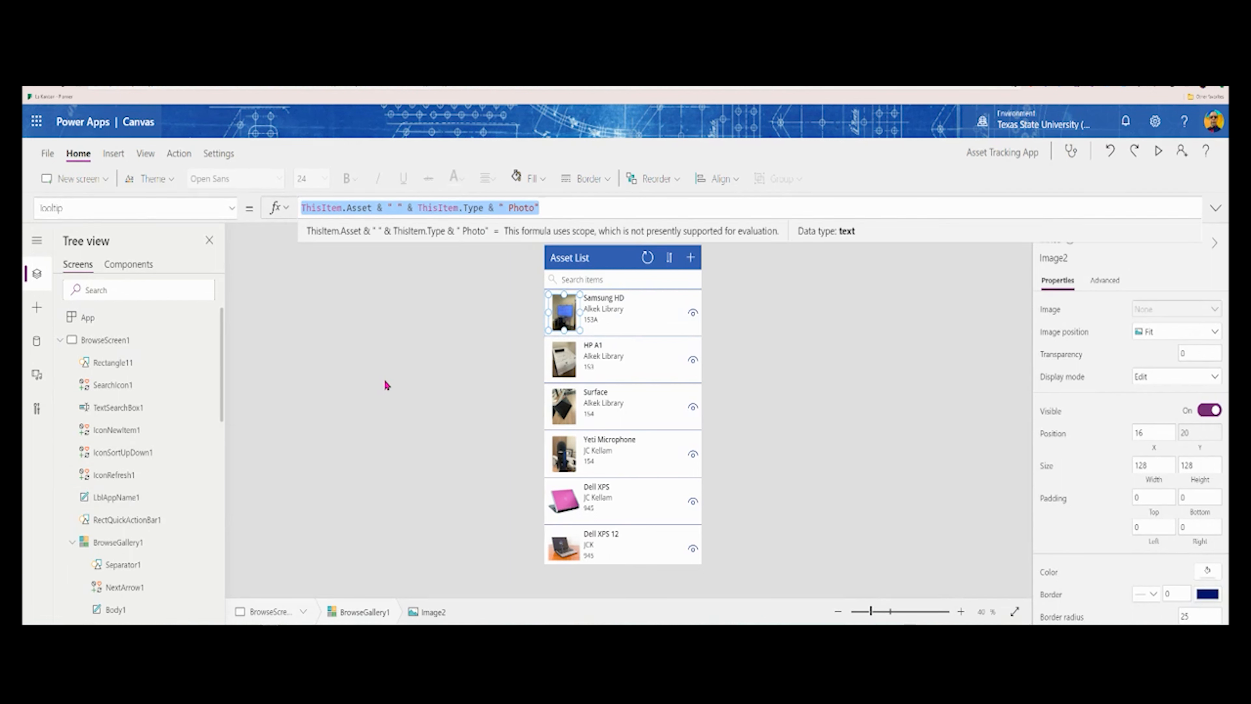
On DetailScreen1, replace the AssetPhoto image's Tooltip with the copied formula ThisItem.Asset & " " & ThisItem.Type & " Photo"
click(60, 340)
click(98, 385)
click(98, 363)
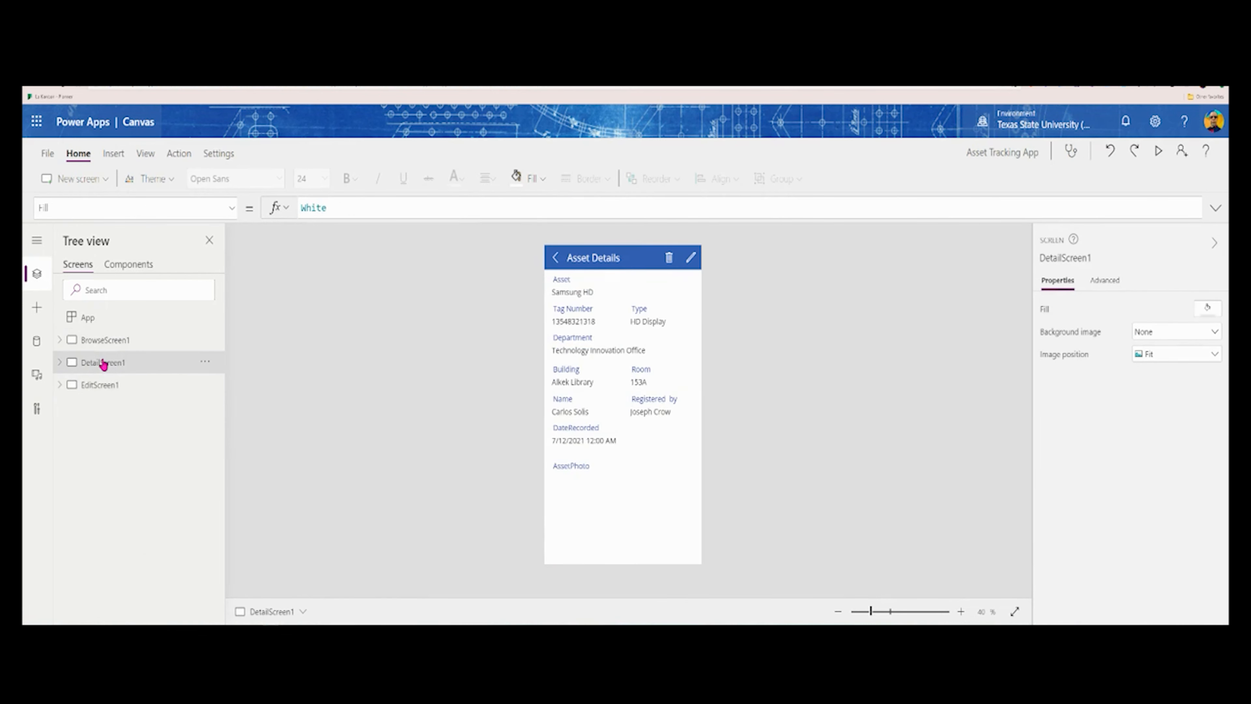
click(629, 528)
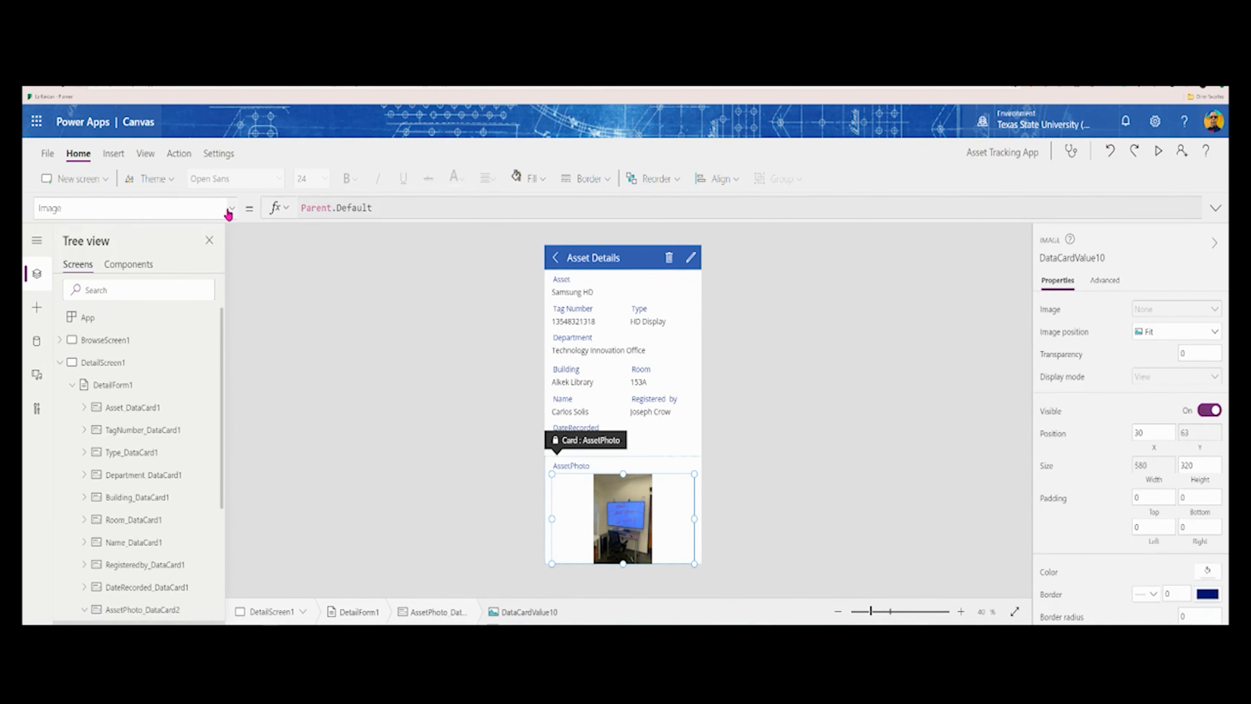
click(228, 213)
scroll(143, 443, down, 5)
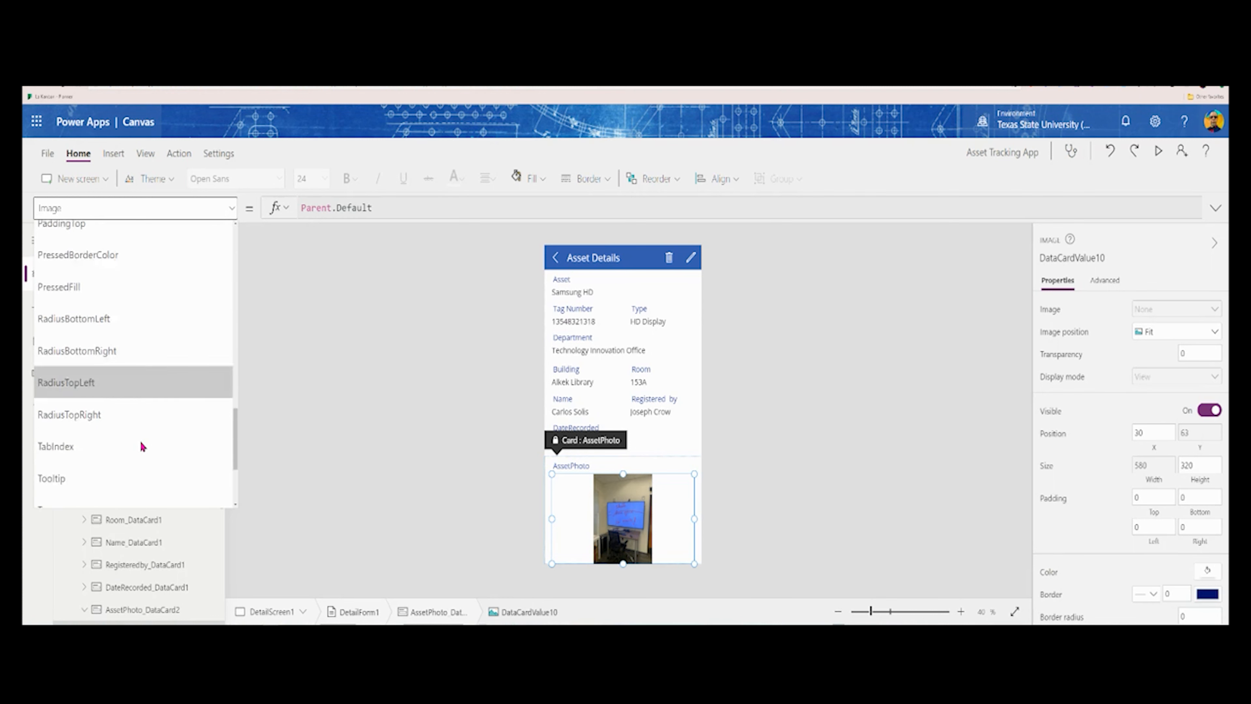
scroll(140, 443, down, 2)
click(168, 340)
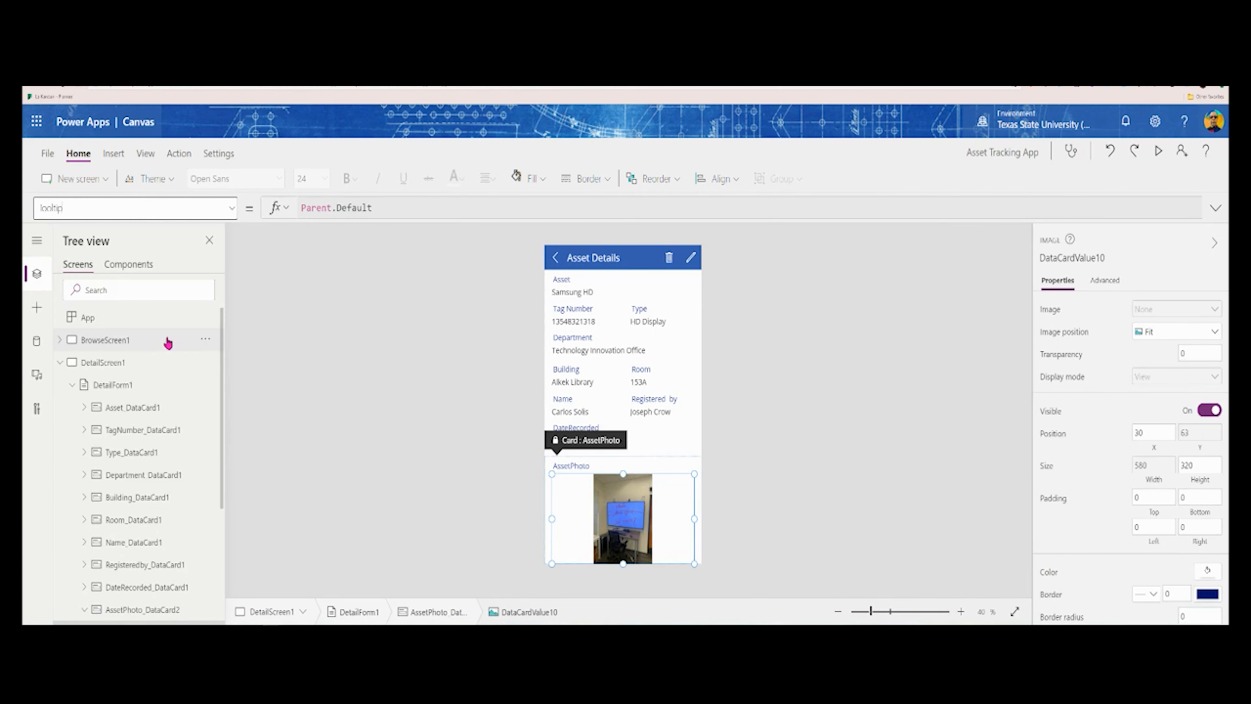
click(344, 204)
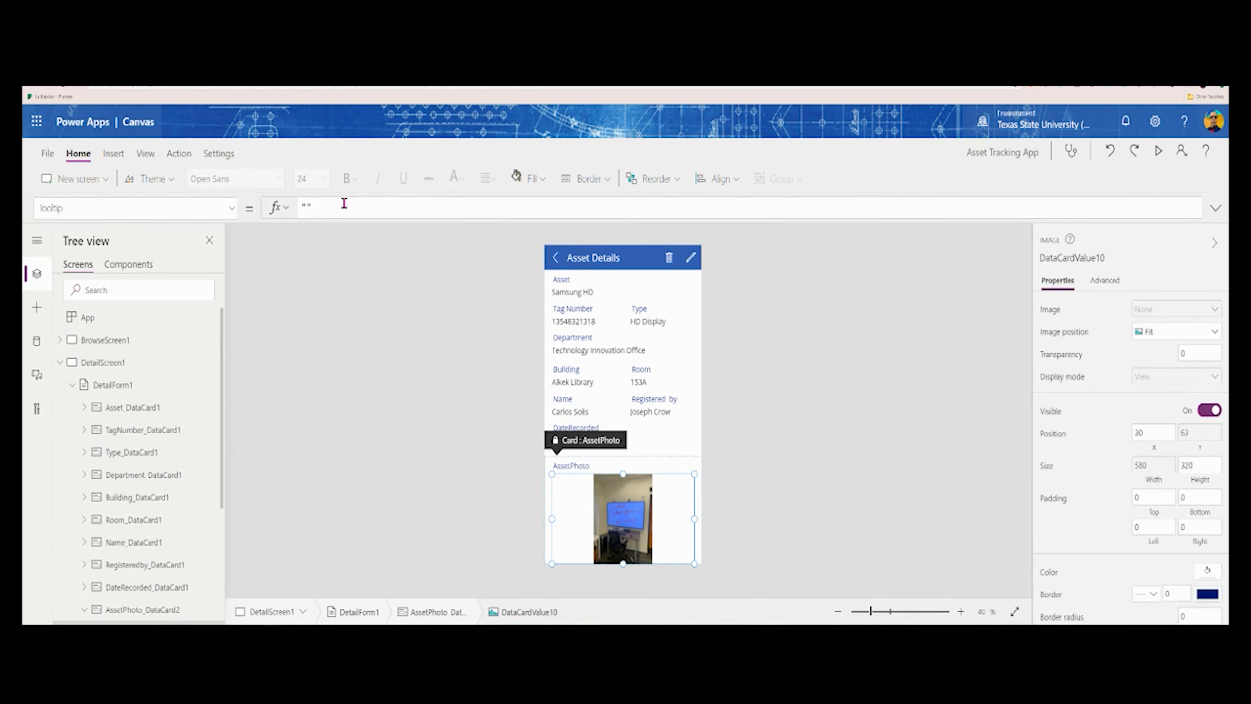
double_click(344, 204)
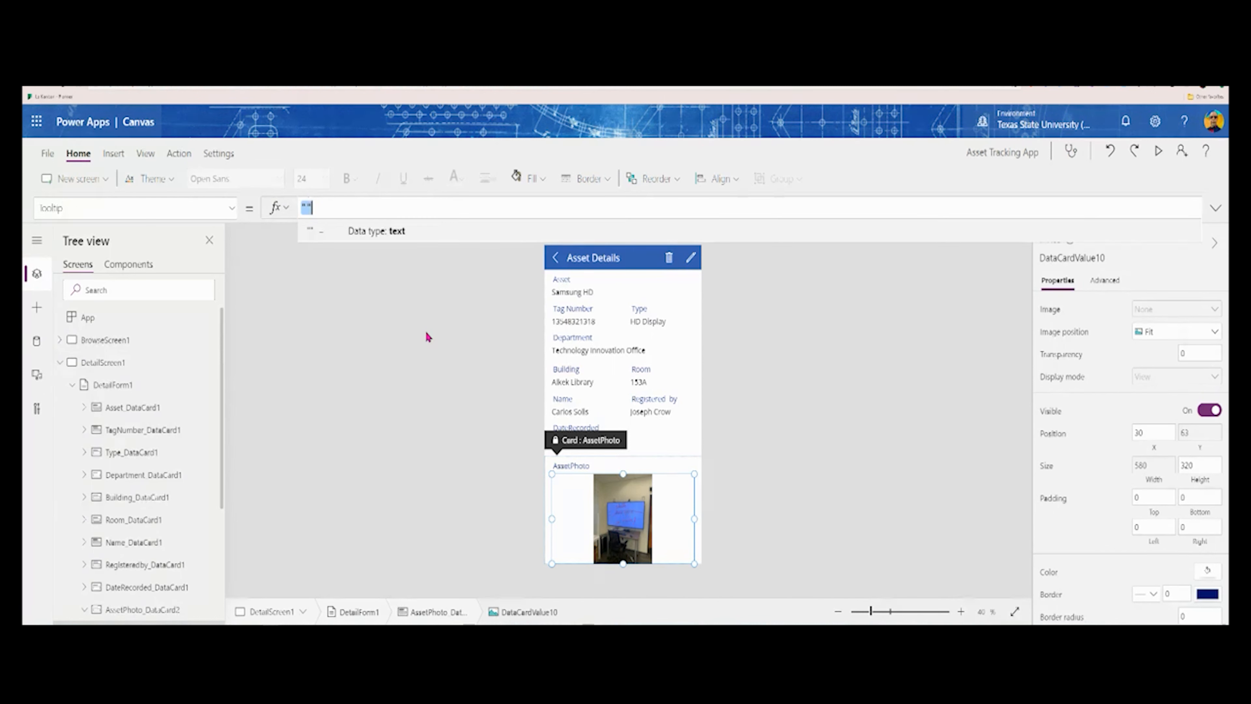
key(ctrl+v)
click(414, 355)
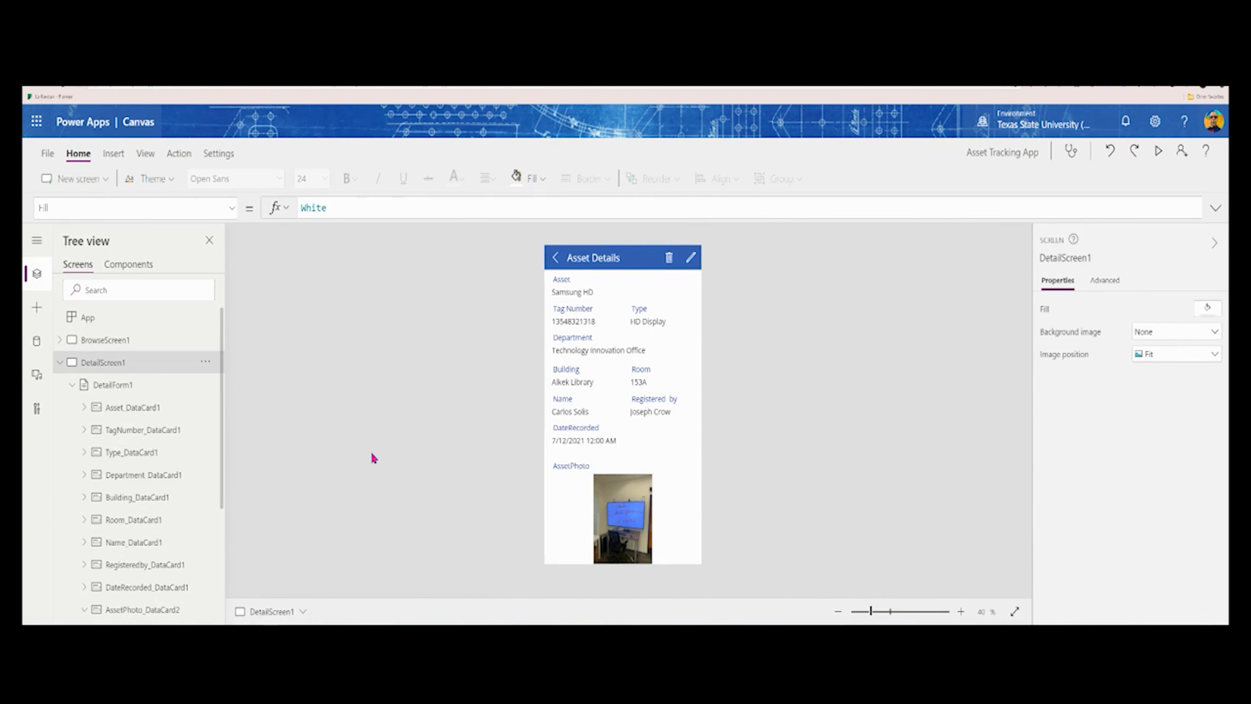
Set the AccessibleLabel of the AssetPhoto image on DetailScreen1 to Self.Tooltip
click(631, 544)
click(631, 544)
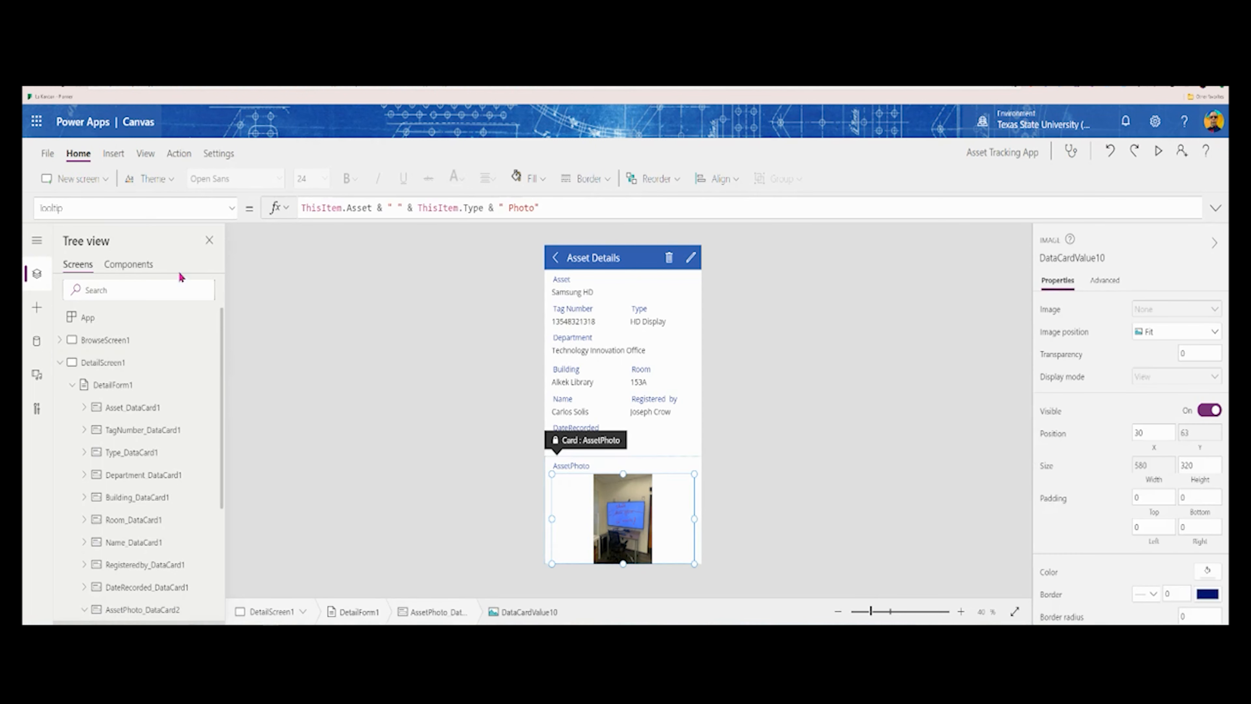
click(234, 209)
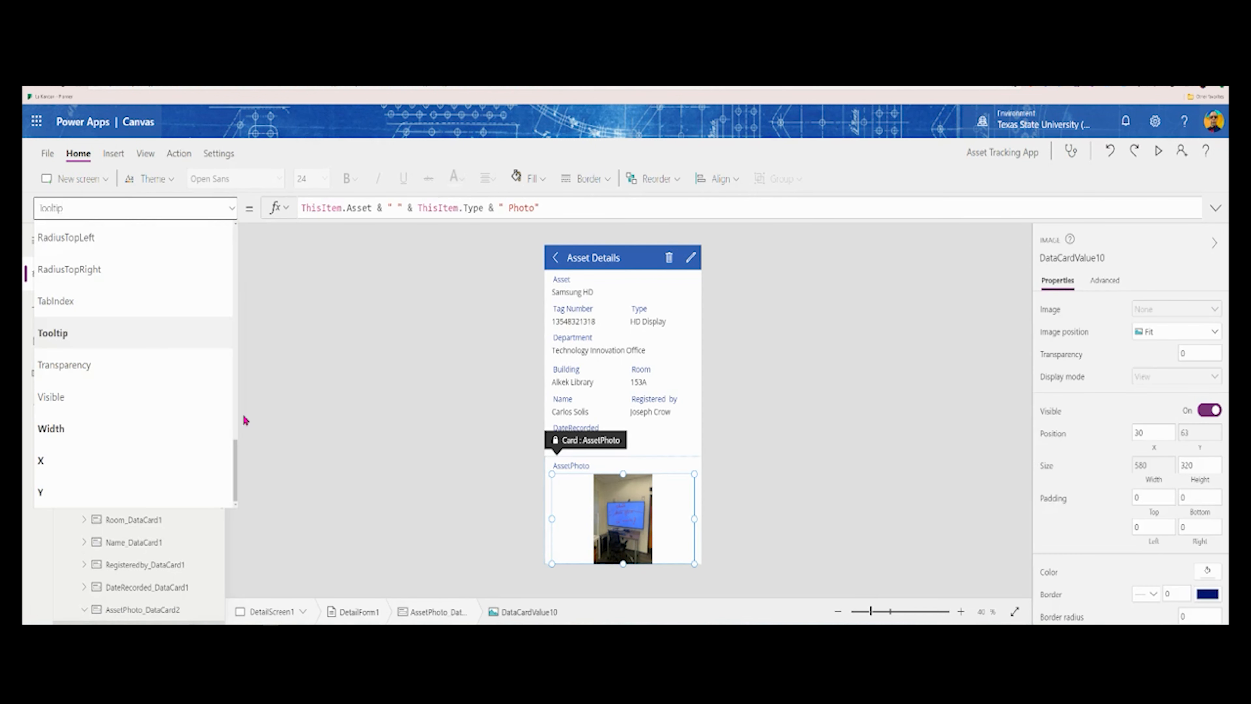
drag(237, 453, 238, 213)
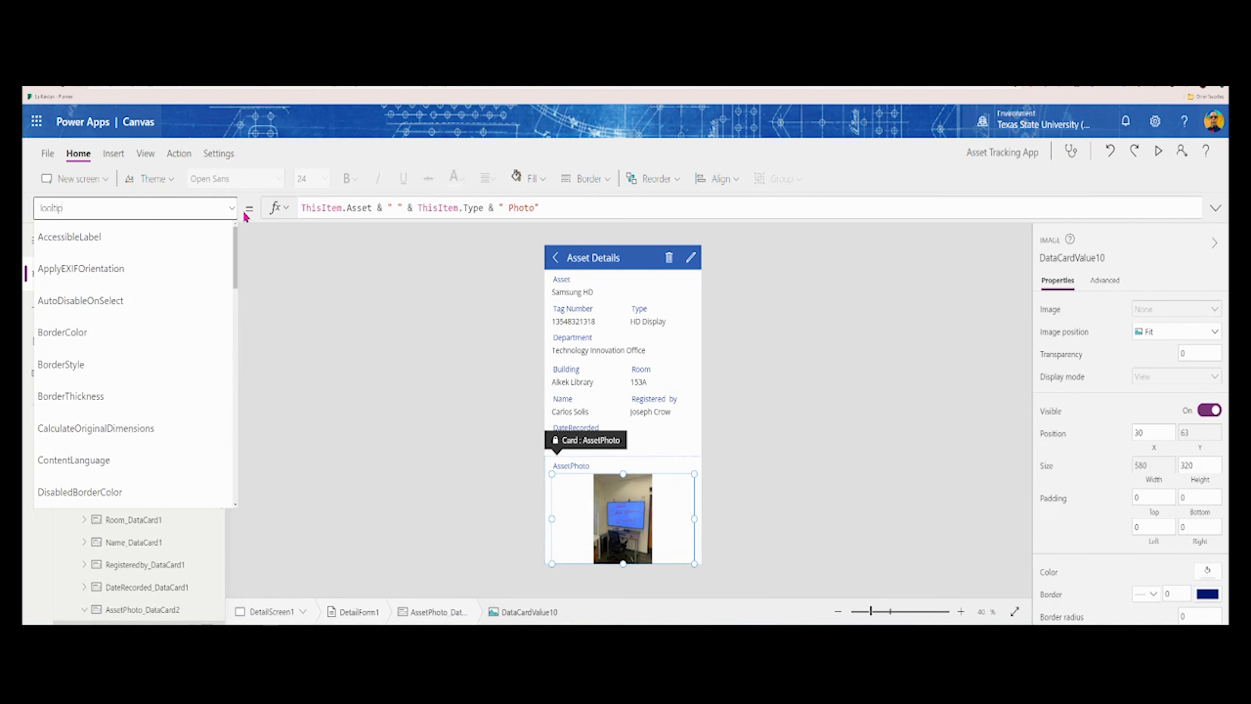
click(98, 236)
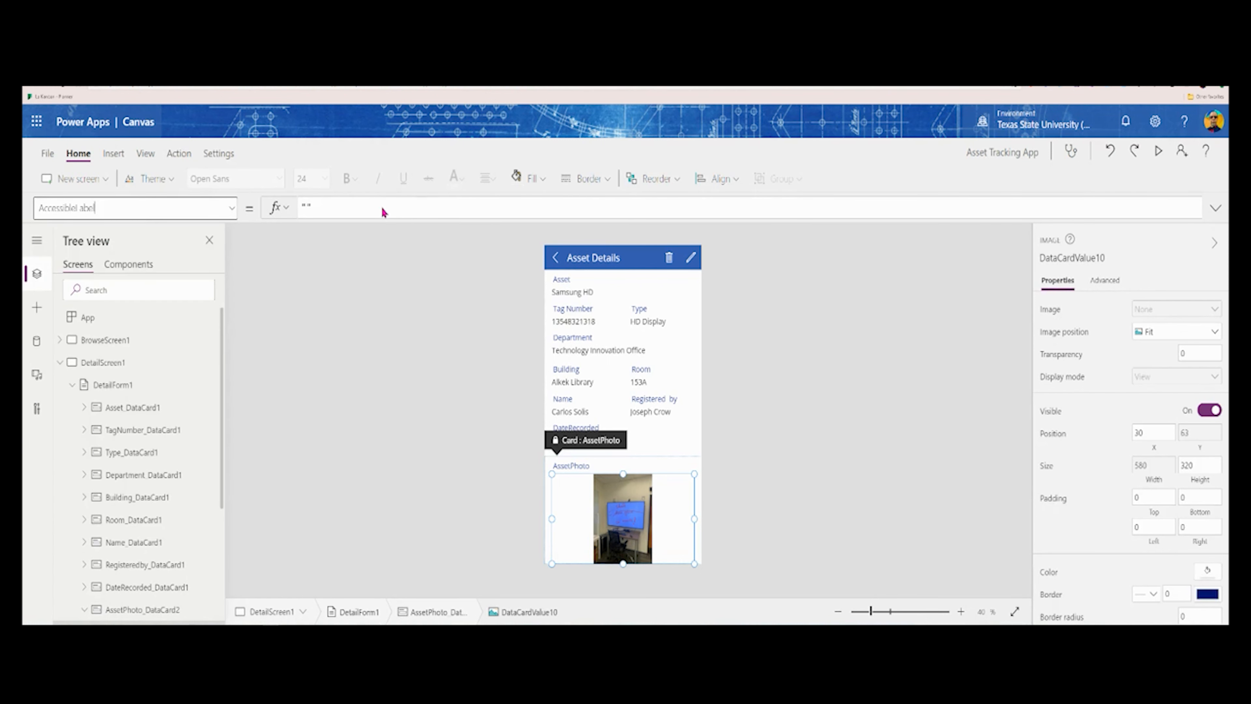
drag(367, 210, 250, 210)
text(Se)
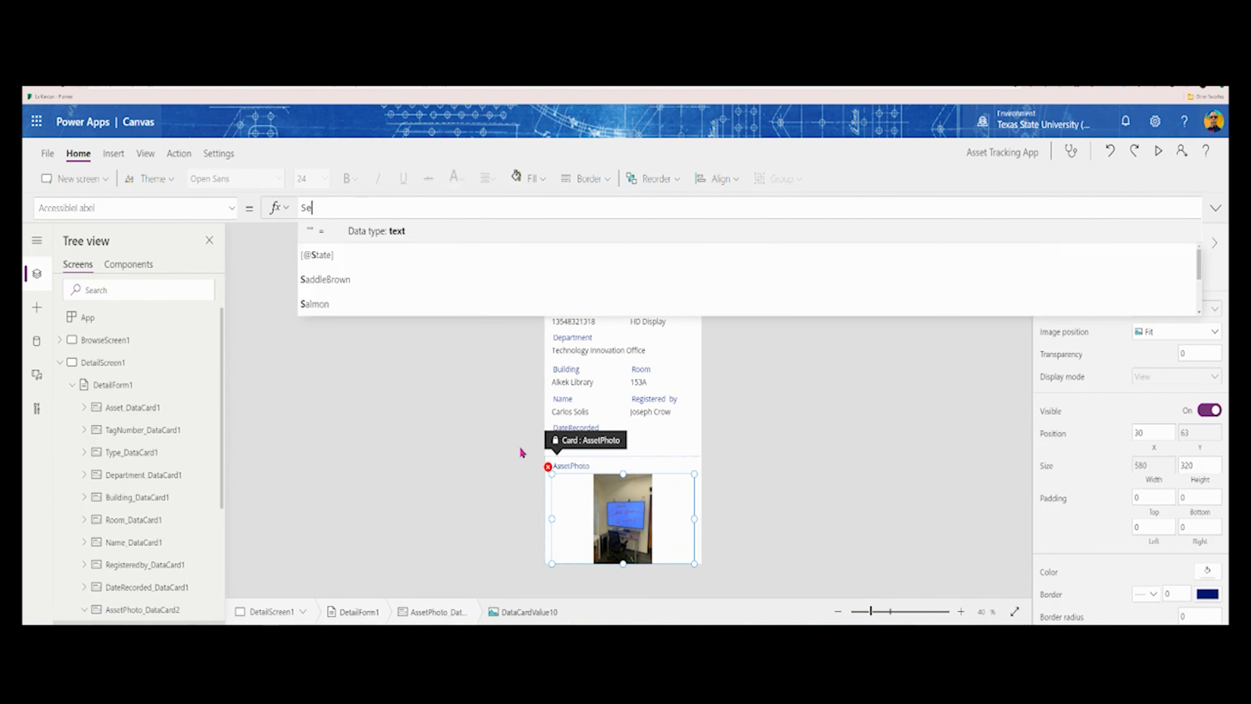
text(lf.T)
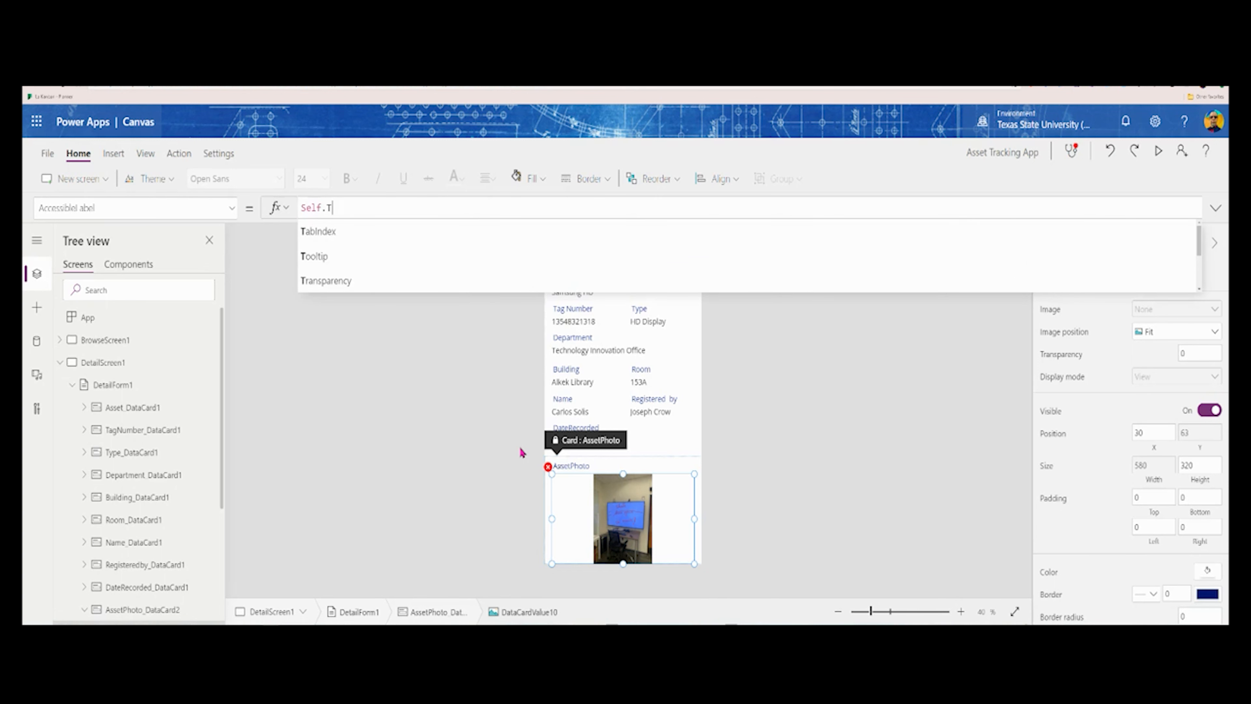
text(ool)
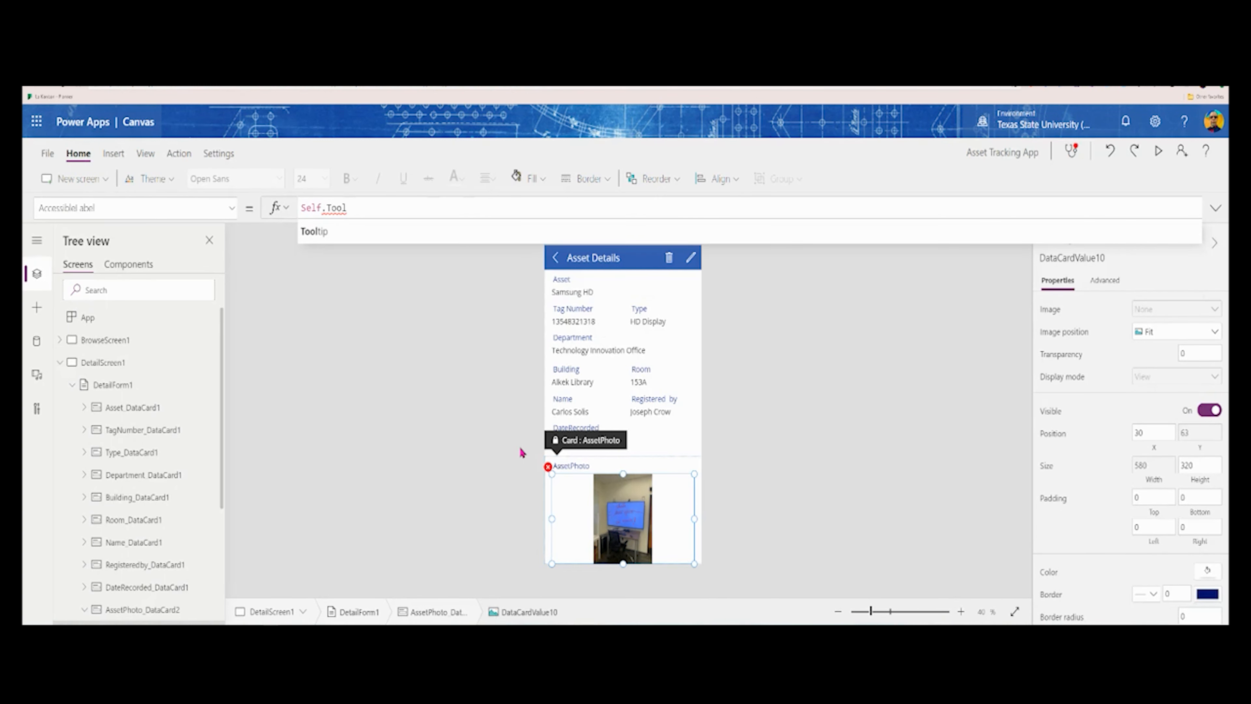
click(319, 238)
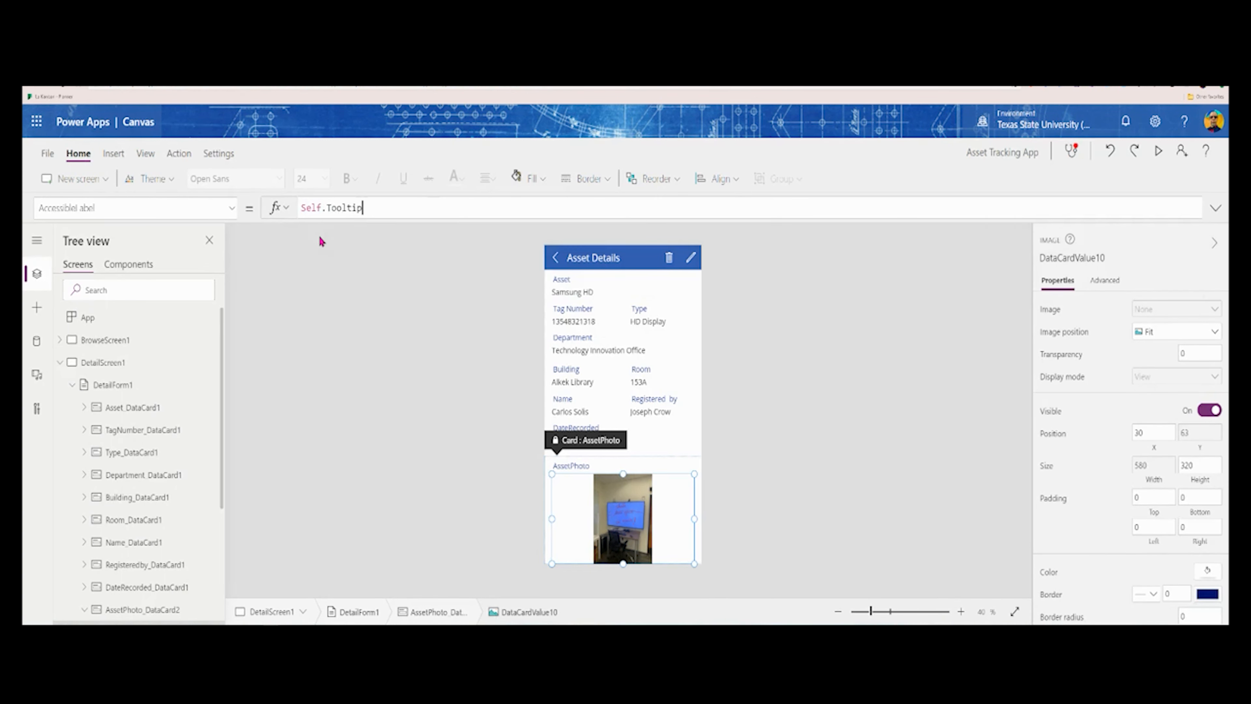
click(436, 431)
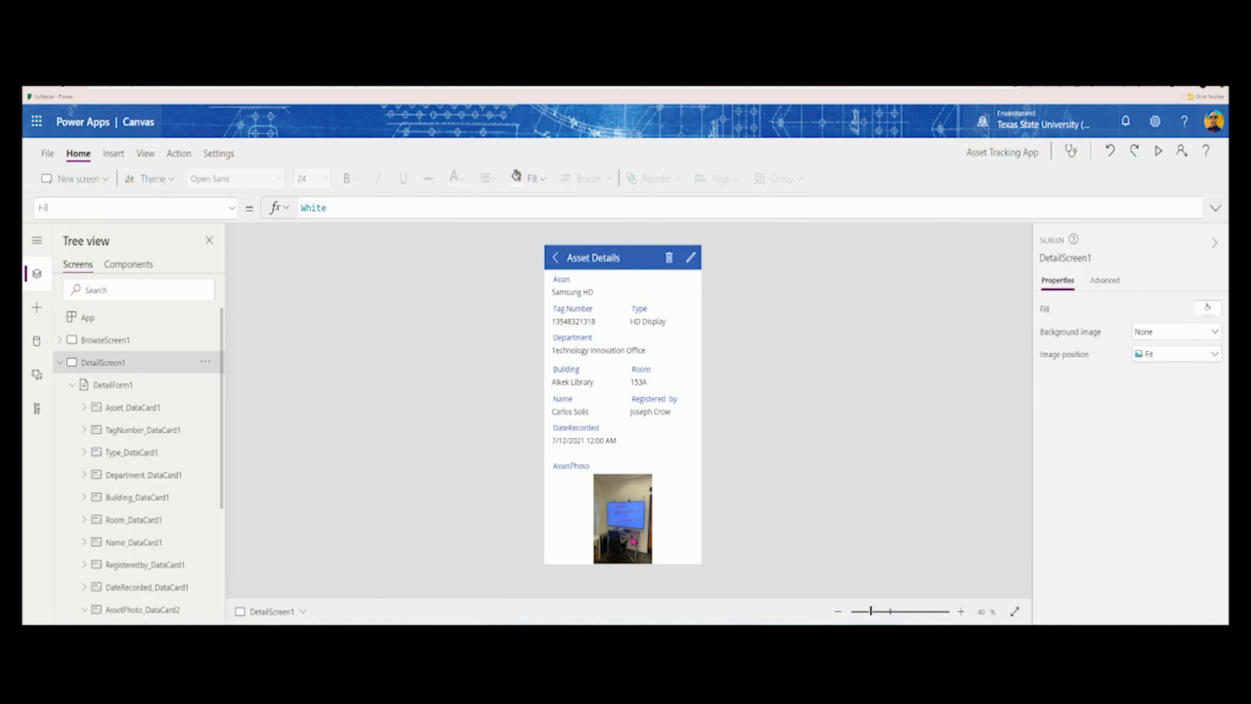